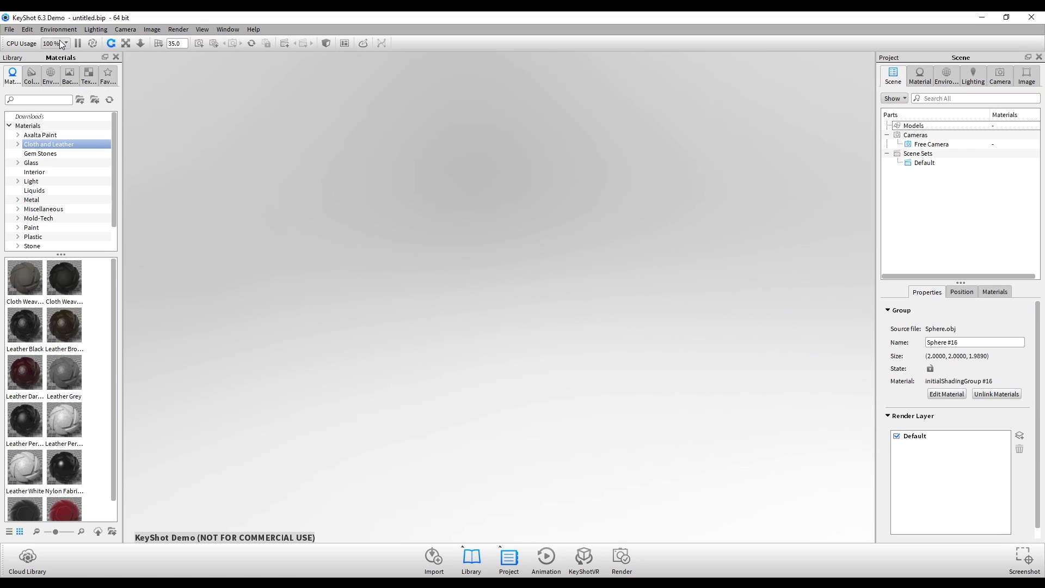
Add a sphere and light it with the hdri-locations_forestroad_4k outdoor forest-road environment
{"action": "left_click", "coordinate": [27, 30]}
{"action": "mouse_move", "coordinate": [52, 71]}
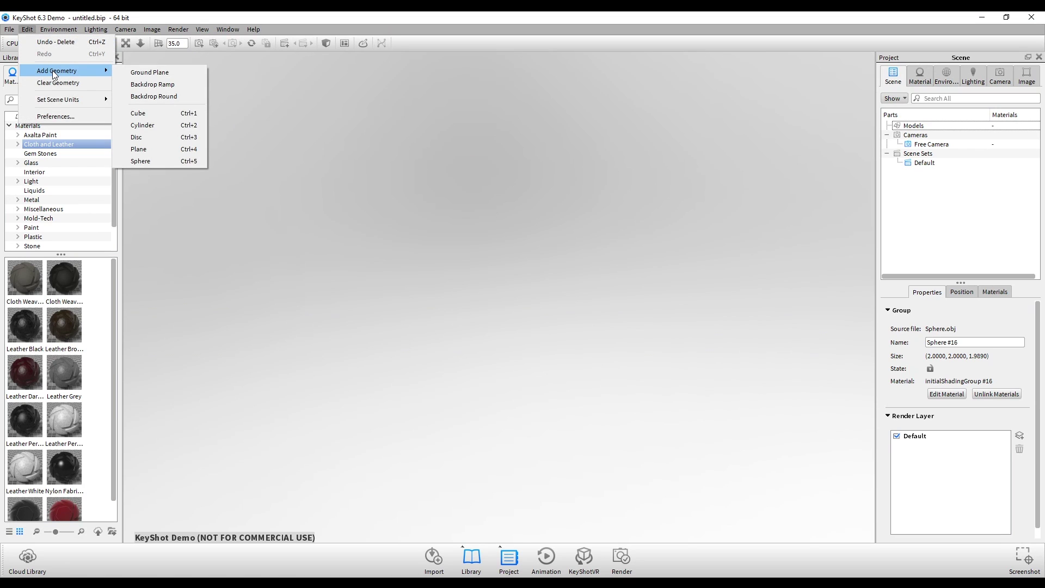
{"action": "left_click", "coordinate": [161, 161]}
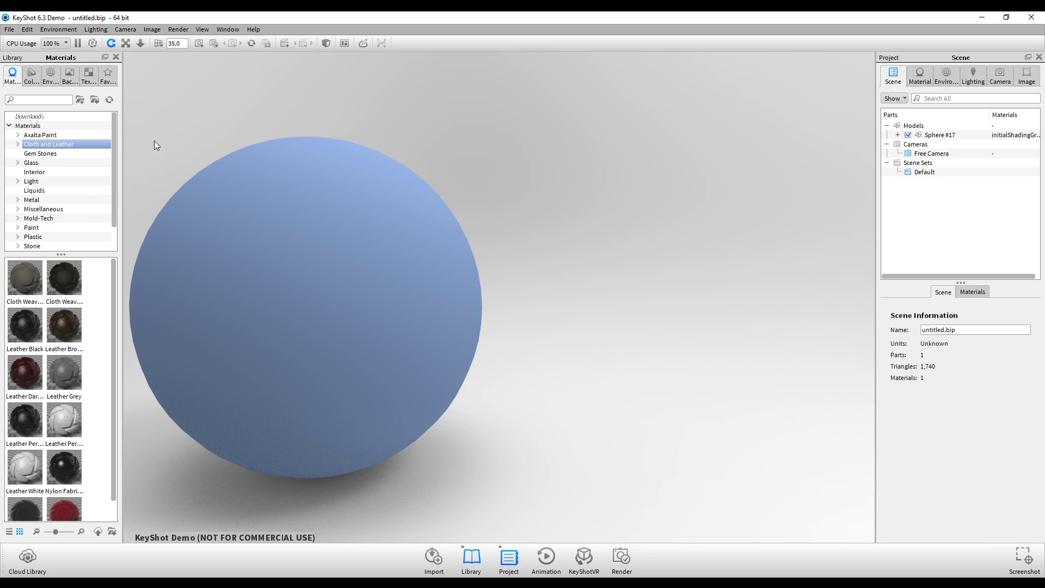
{"action": "left_click", "coordinate": [50, 76]}
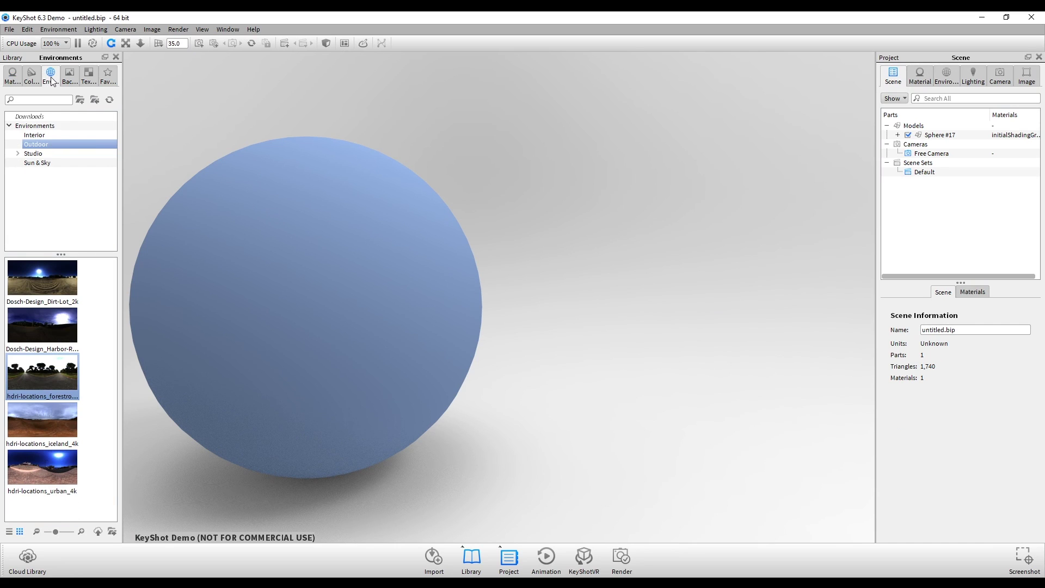
{"action": "double_click", "coordinate": [42, 377]}
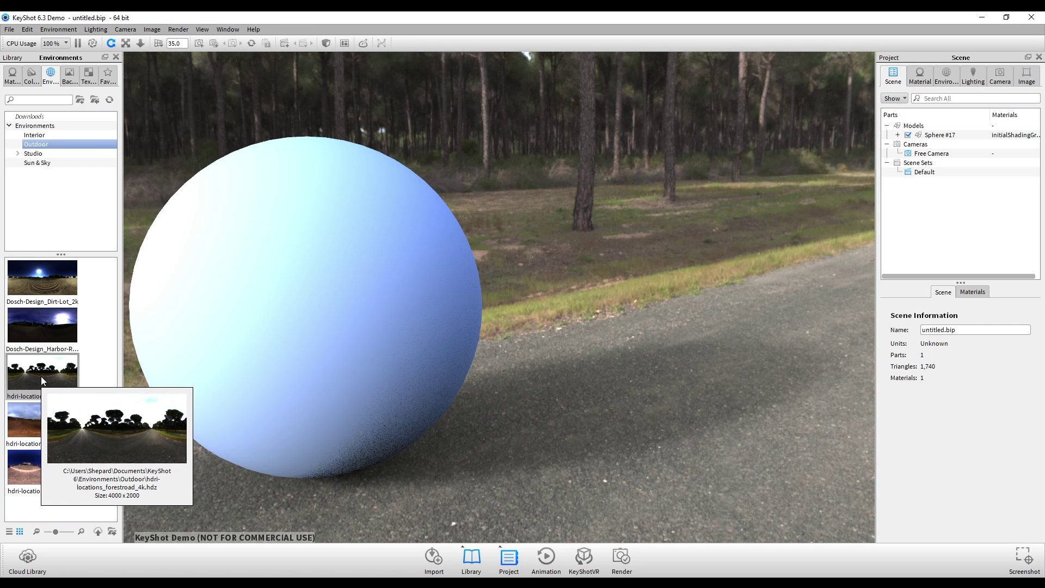
Change the sphere's initialShadingGroup #17 material type from Diffuse to Advanced
{"action": "double_click", "coordinate": [335, 299]}
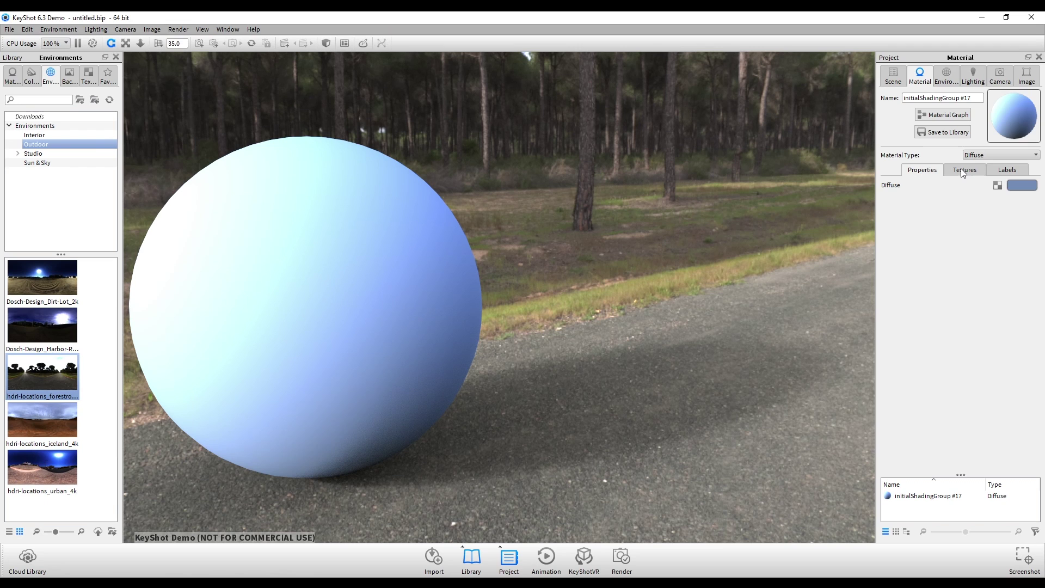
{"action": "left_click", "coordinate": [1003, 155]}
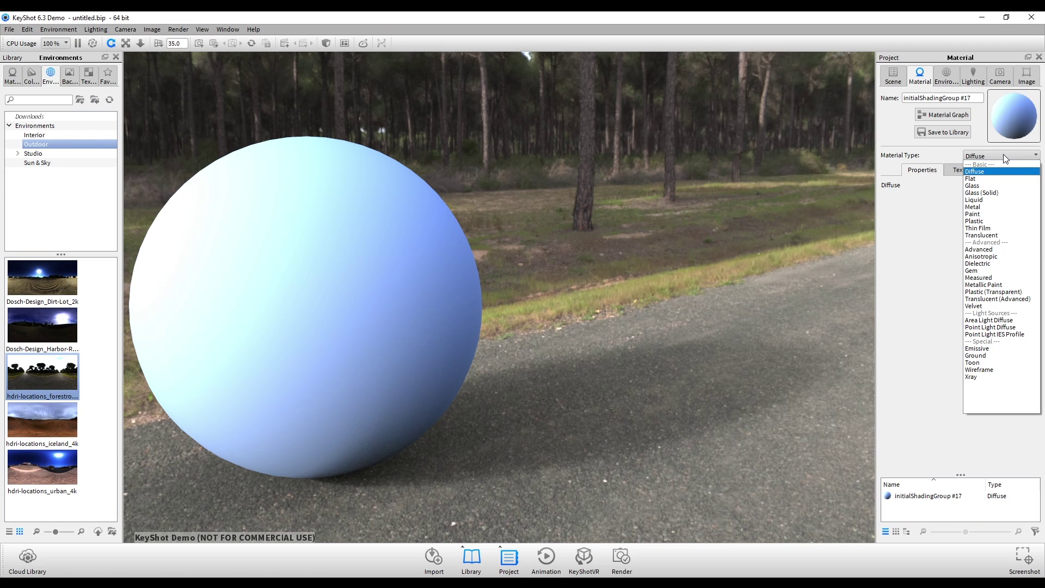
{"action": "left_click", "coordinate": [987, 250]}
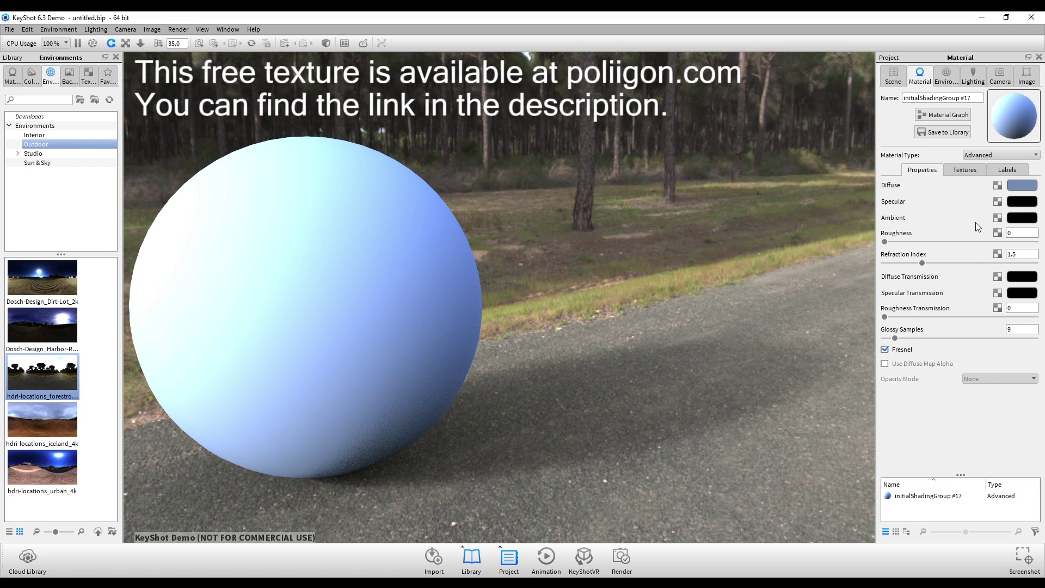
Load TilesOnyxOpaloBlack001_COL_4K.jpg as the diffuse texture, UV-mapped with X scale 0.5
{"action": "left_click", "coordinate": [998, 186]}
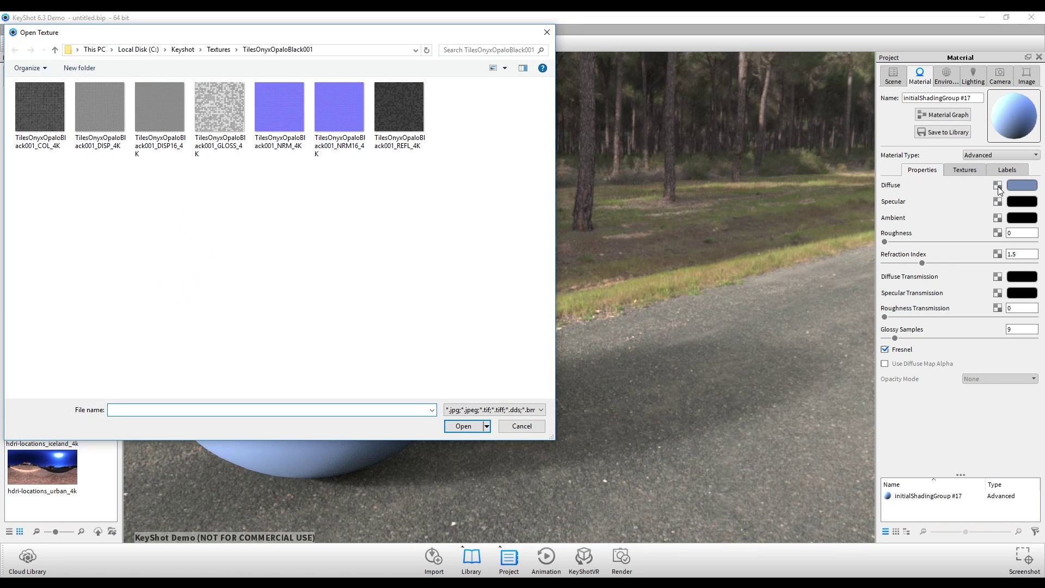
{"action": "double_click", "coordinate": [40, 110]}
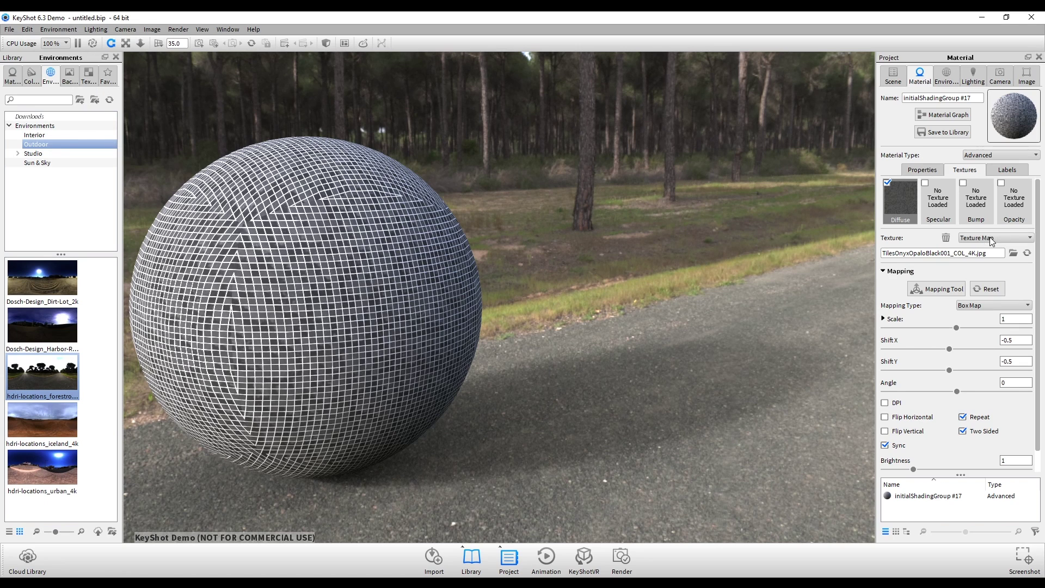
{"action": "left_click", "coordinate": [985, 307]}
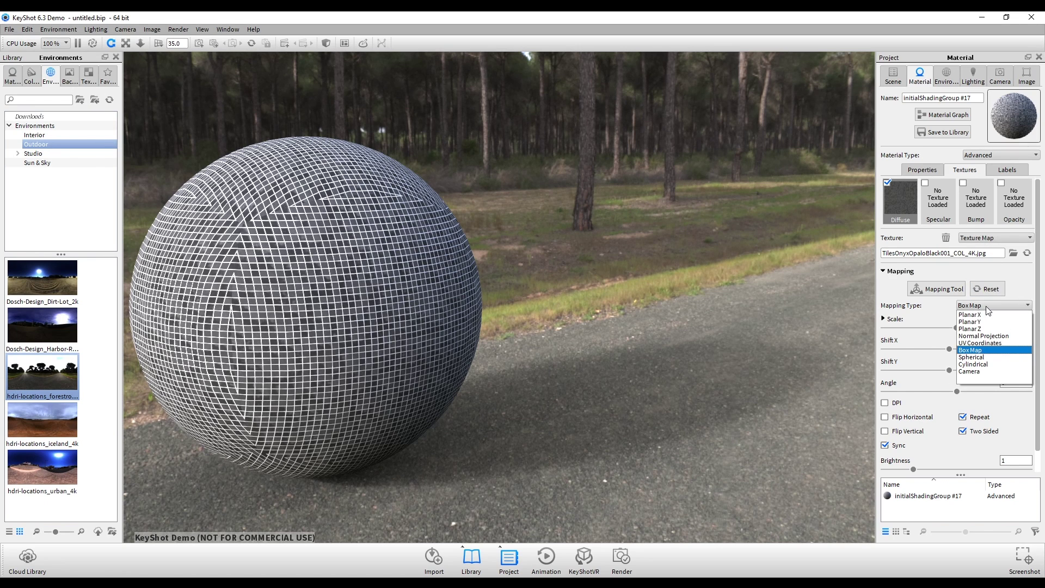
{"action": "left_click", "coordinate": [985, 343]}
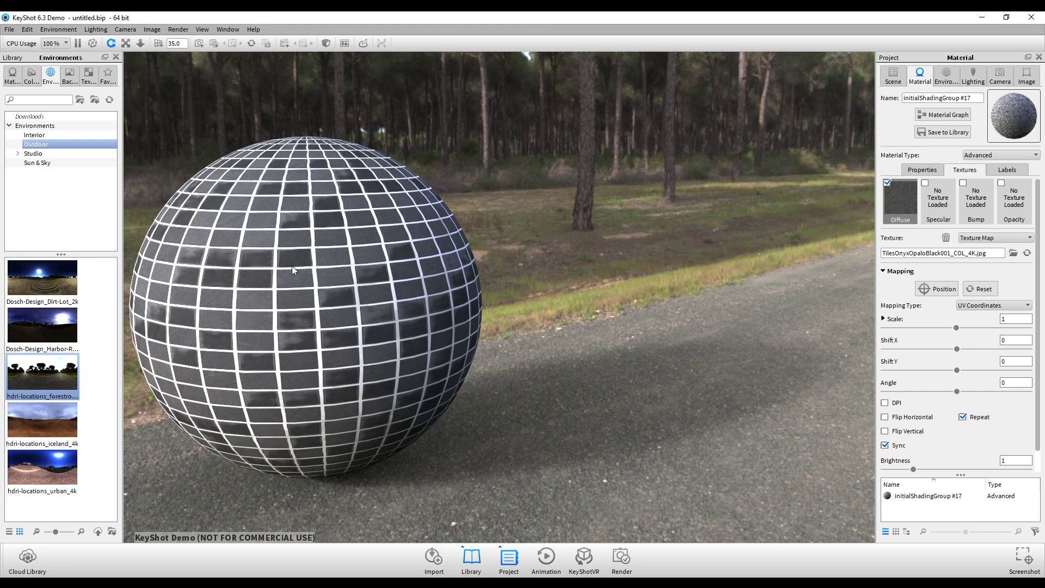
{"action": "left_click", "coordinate": [883, 319]}
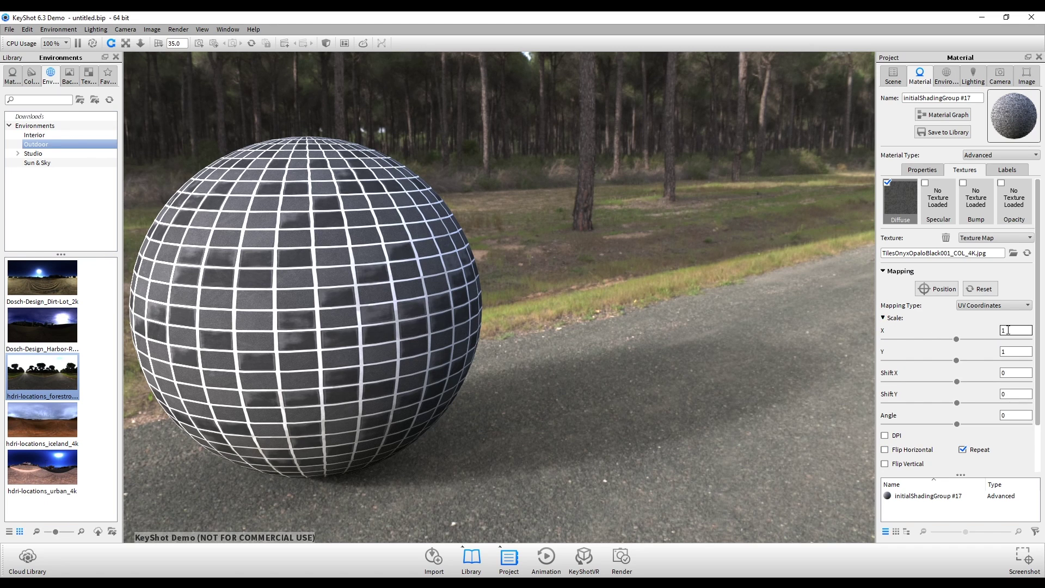
{"action": "left_click_drag", "start_coordinate": [1009, 330], "coordinate": [987, 332]}
{"action": "type", "text": "0.5"}
{"action": "key", "text": "Return"}
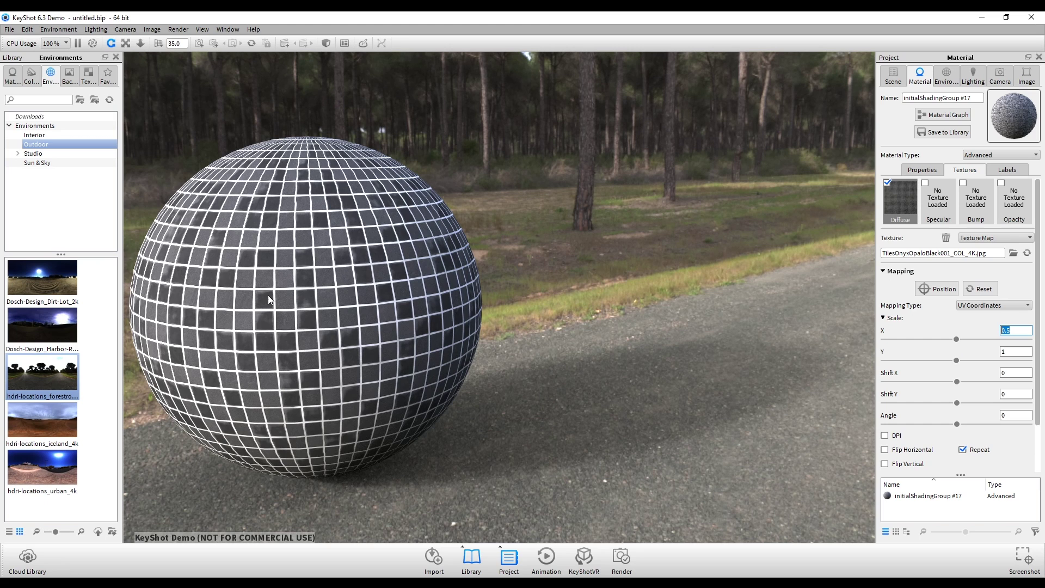
Assign TilesOnyxOpaloBlack001_REFL_4K.jpg as the specular texture
{"action": "left_click", "coordinate": [924, 170]}
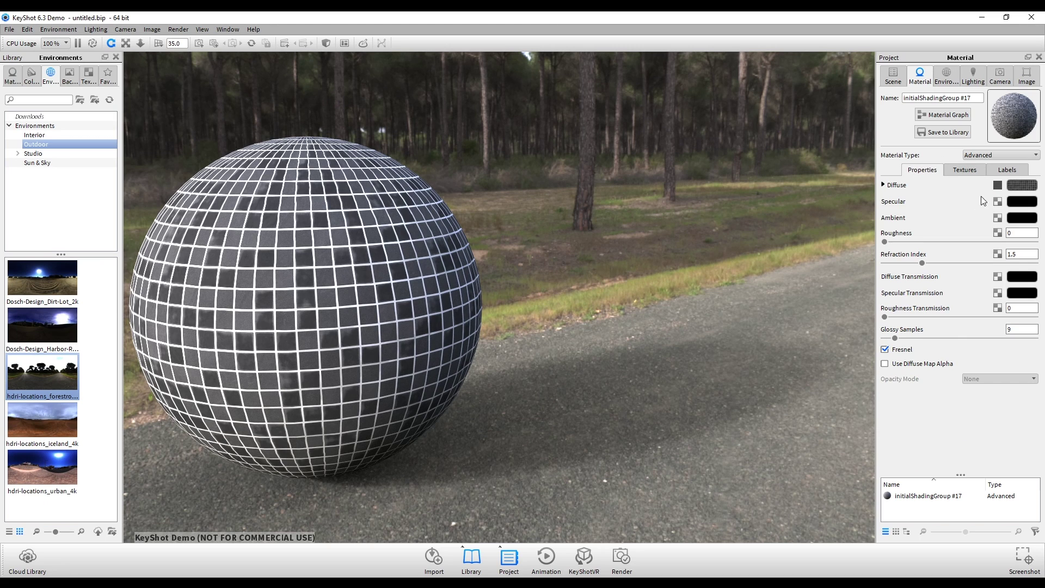
{"action": "left_click", "coordinate": [997, 202]}
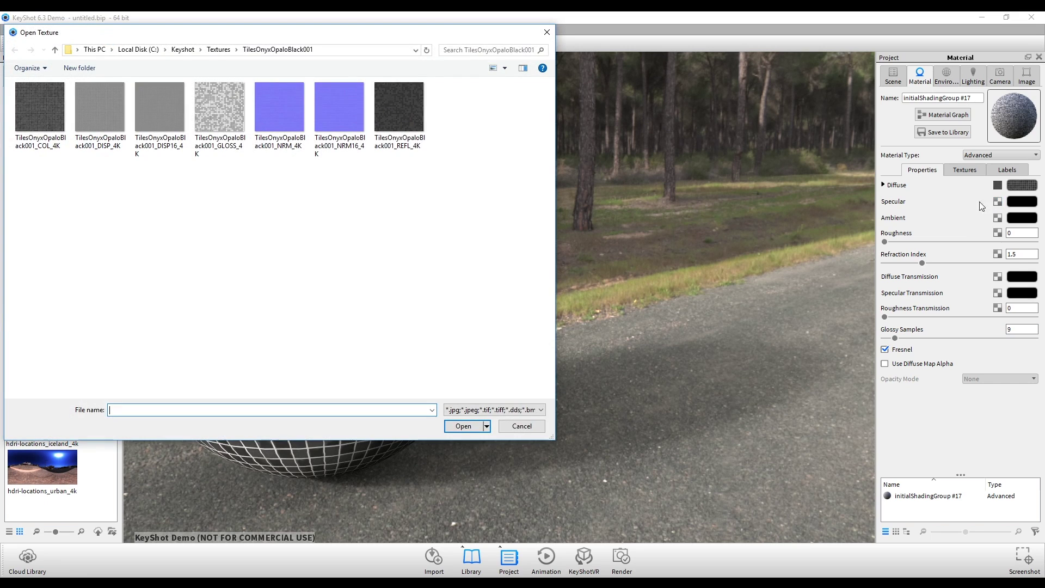
{"action": "double_click", "coordinate": [404, 110]}
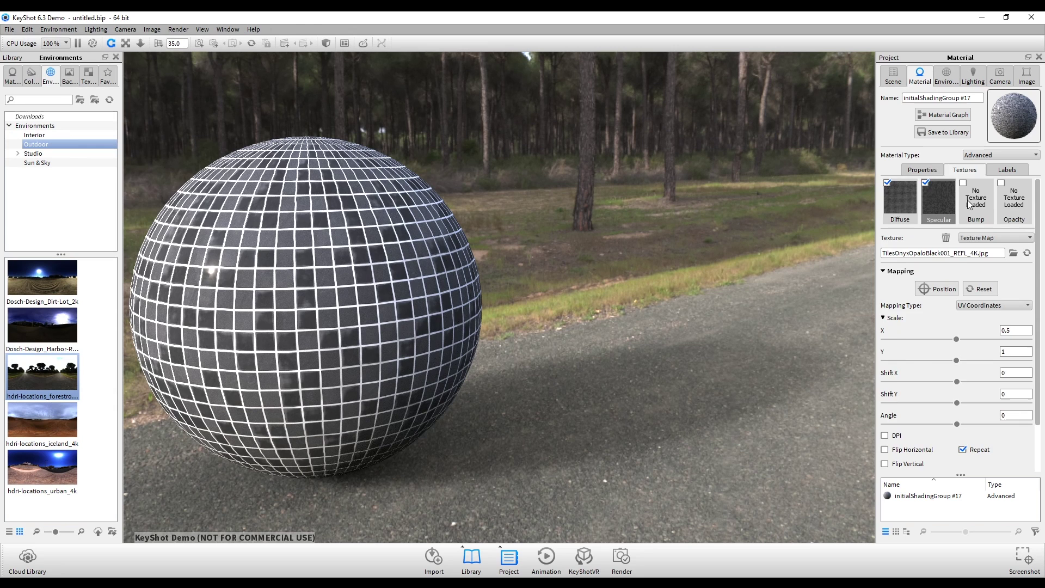
Assign TilesOnyxOpaloBlack001_GLOSS_4K.jpg as the roughness texture
{"action": "left_click", "coordinate": [925, 171]}
{"action": "left_click", "coordinate": [998, 232]}
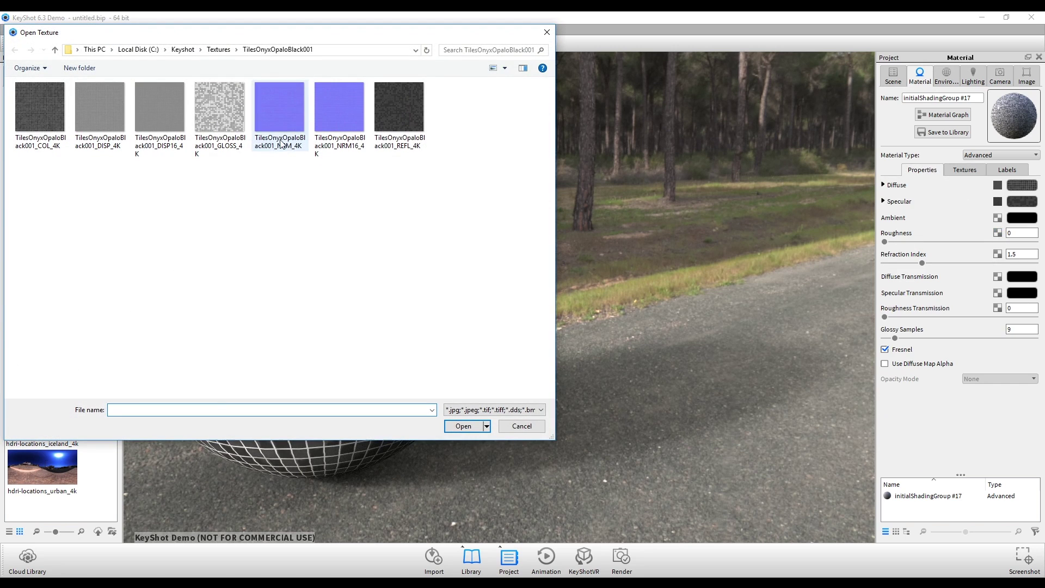
{"action": "left_click", "coordinate": [223, 112]}
{"action": "double_click", "coordinate": [223, 112]}
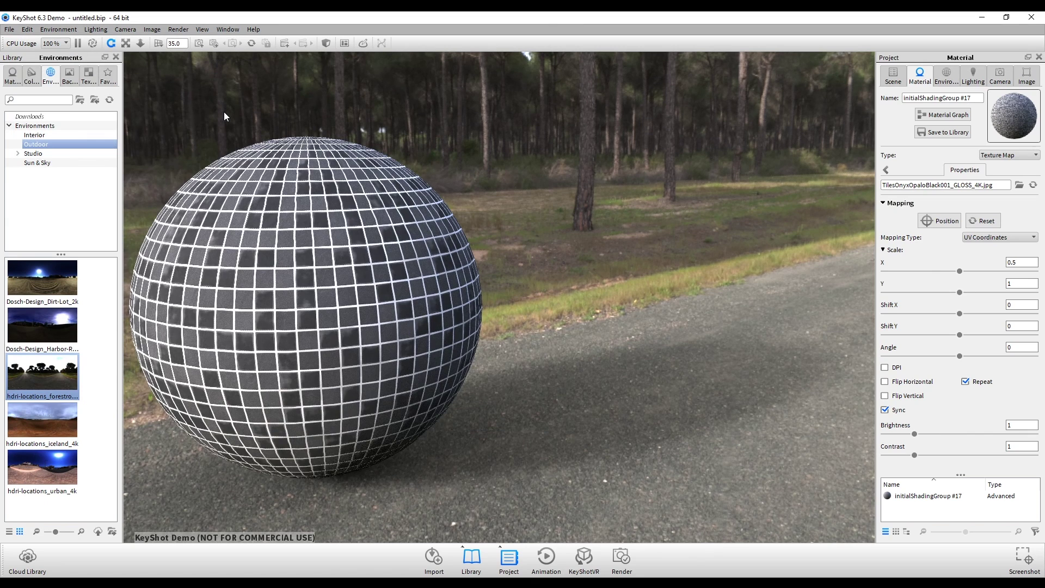
Go to the material's texture channels and select the Bump slot
{"action": "left_click", "coordinate": [886, 170]}
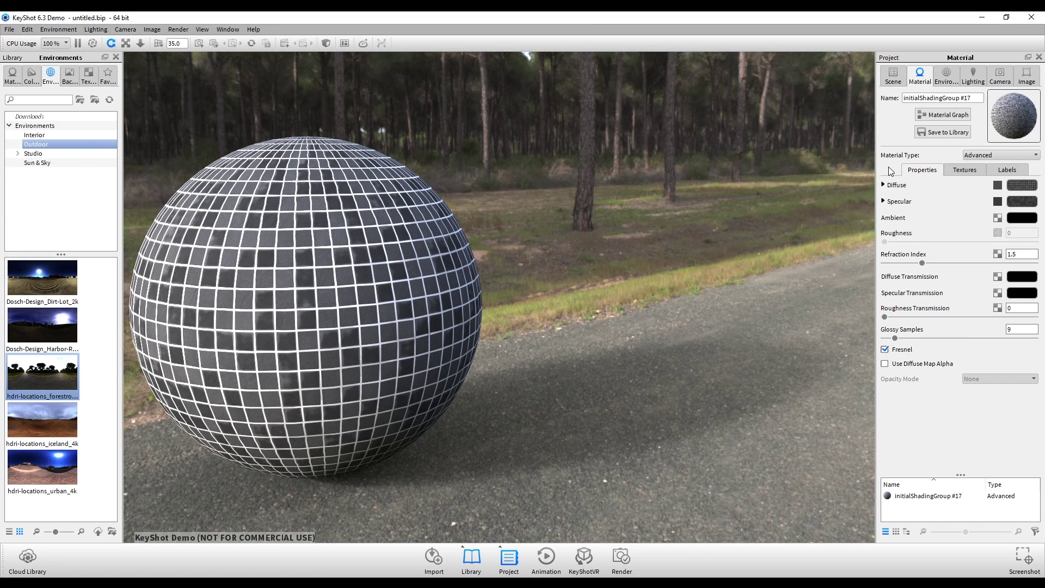
{"action": "left_click", "coordinate": [962, 170]}
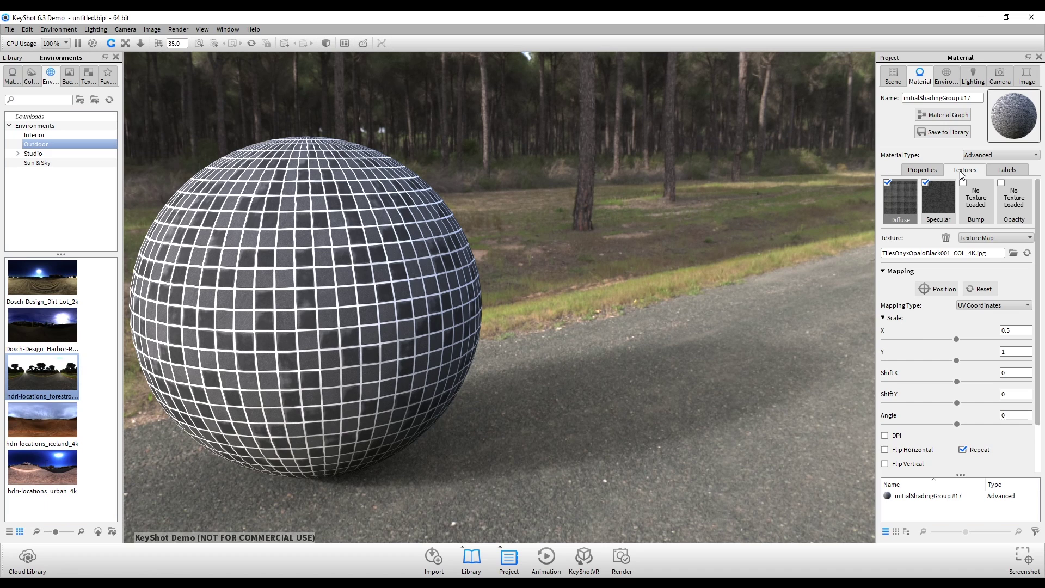
{"action": "left_click", "coordinate": [975, 201]}
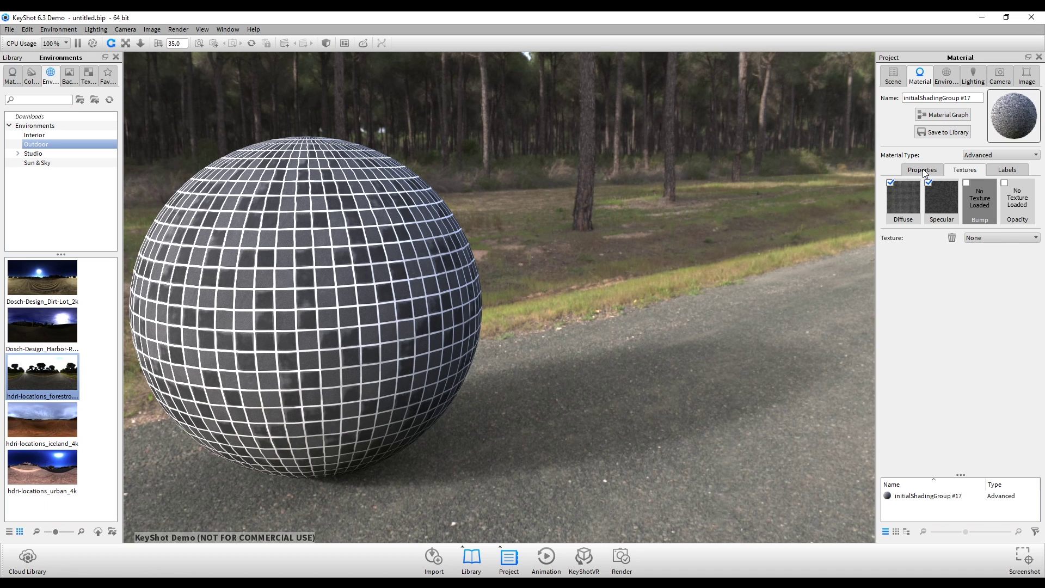
Load TilesOnyxOpaloBlack001_NRM_4K.jpg into the bump channel and mark it as Normal Map
{"action": "double_click", "coordinate": [975, 204]}
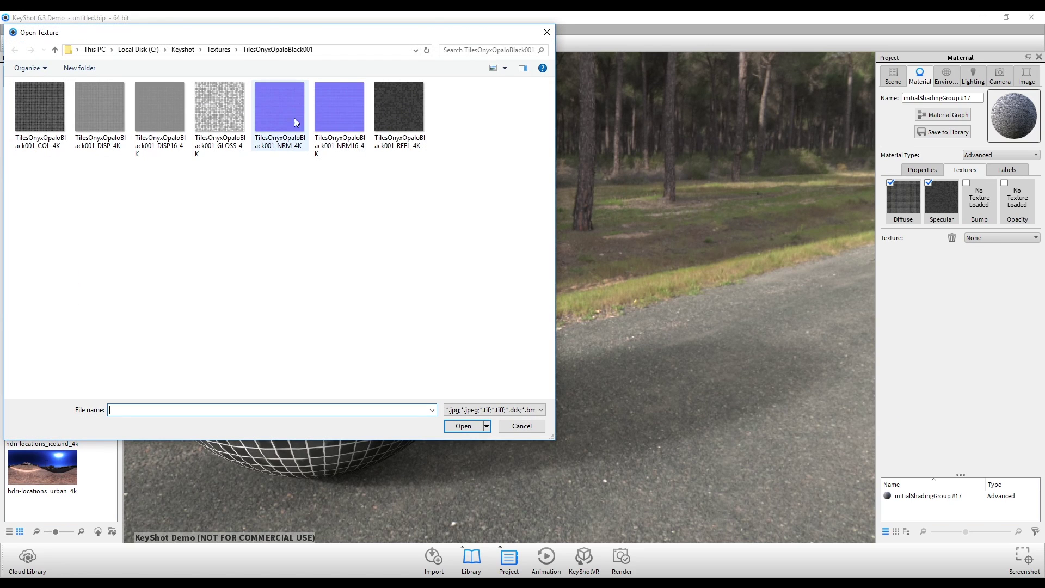
{"action": "left_click", "coordinate": [280, 113]}
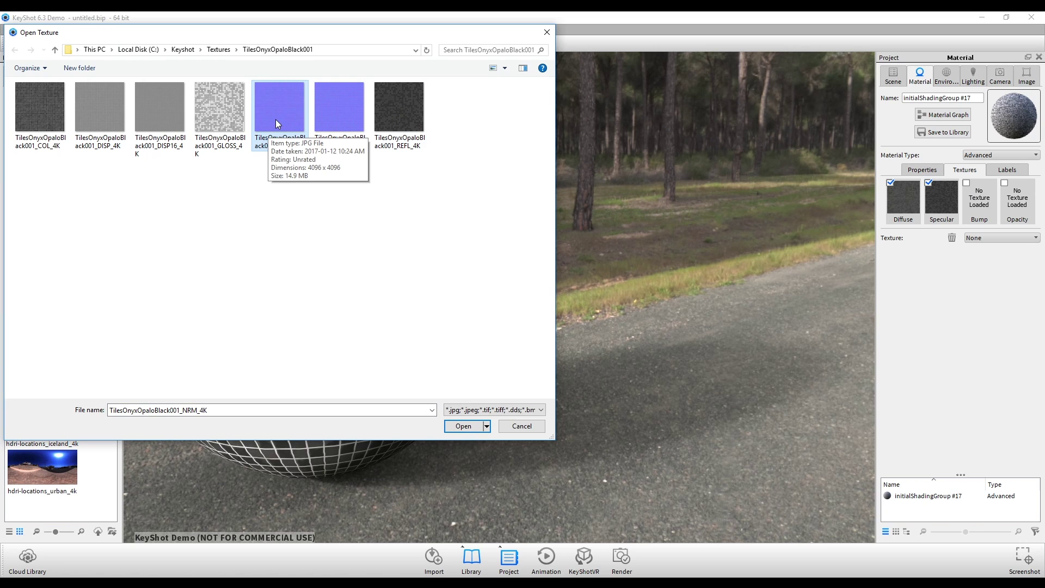
{"action": "double_click", "coordinate": [274, 119]}
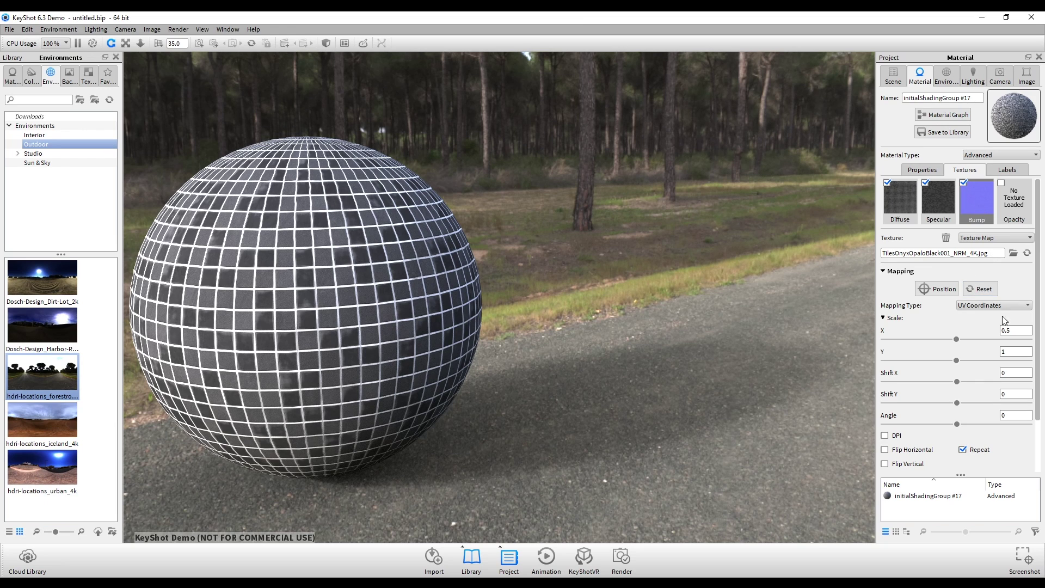
{"action": "scroll", "coordinate": [988, 329], "scroll_direction": "down", "scroll_amount": 2}
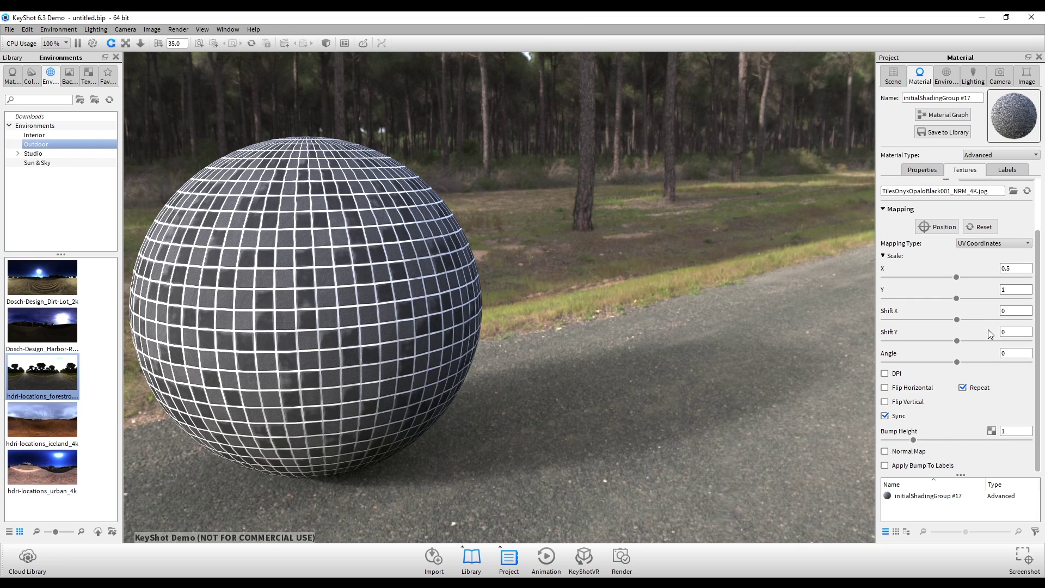
{"action": "left_click", "coordinate": [901, 455]}
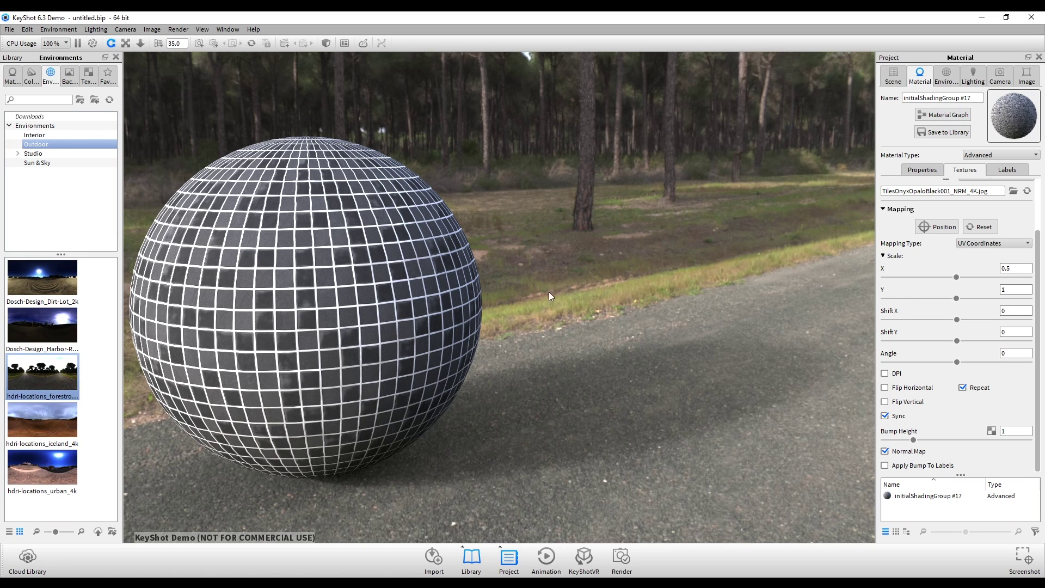
{"action": "scroll", "coordinate": [1007, 310], "scroll_direction": "up", "scroll_amount": 2}
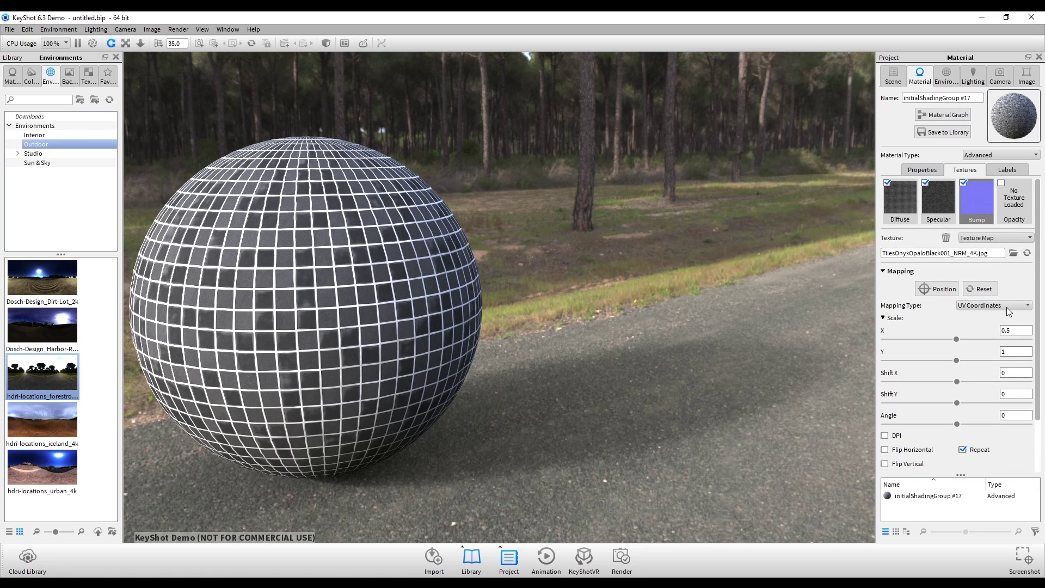
{"action": "left_click", "coordinate": [929, 171]}
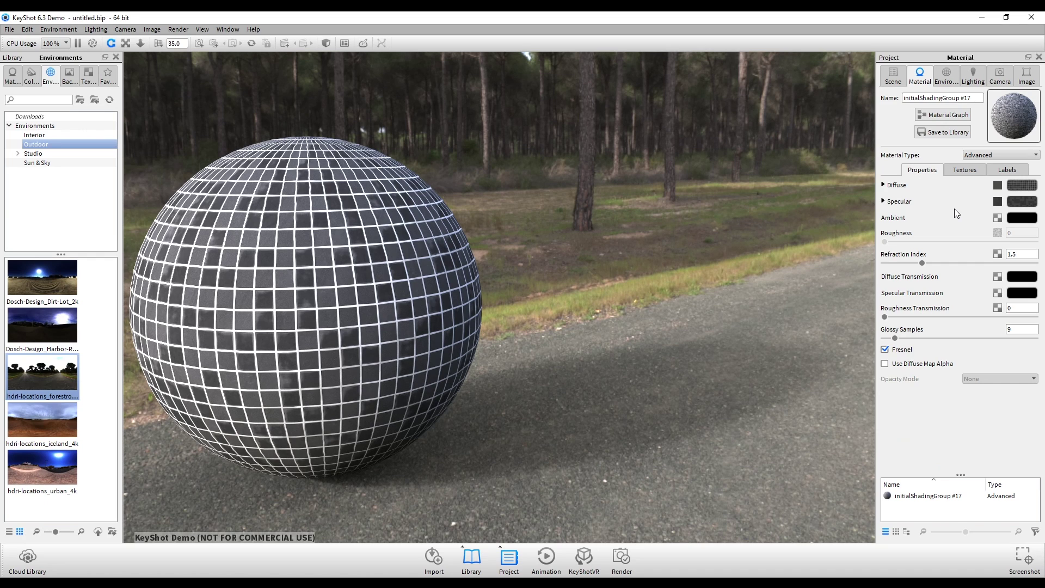
In the Material Graph, add two Color Invert nodes stacked beside the texture maps
{"action": "left_click", "coordinate": [944, 115]}
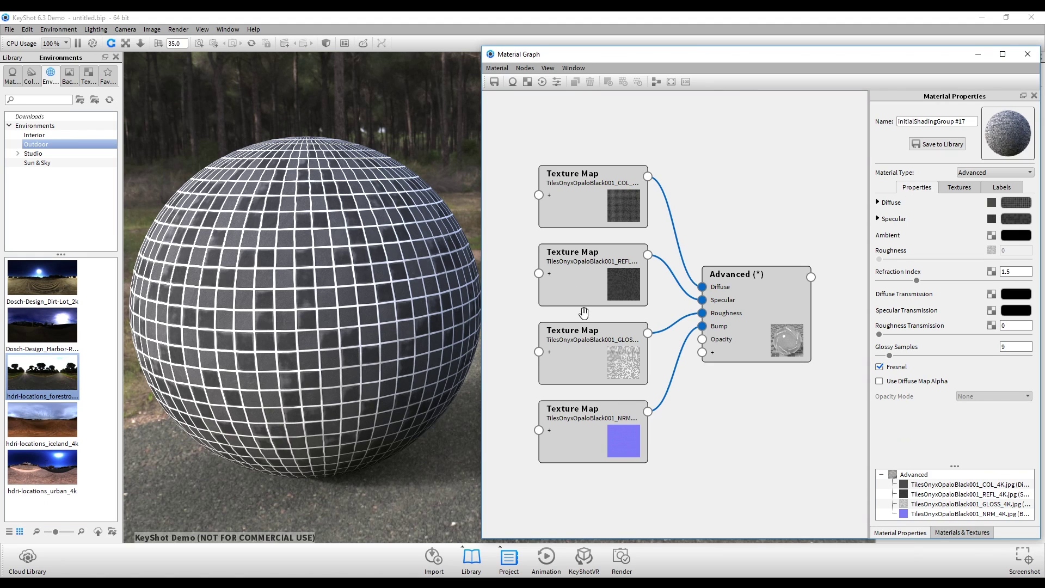
{"action": "left_click_drag", "start_coordinate": [698, 334], "coordinate": [765, 330]}
{"action": "scroll", "coordinate": [697, 282], "scroll_direction": "down", "scroll_amount": 2}
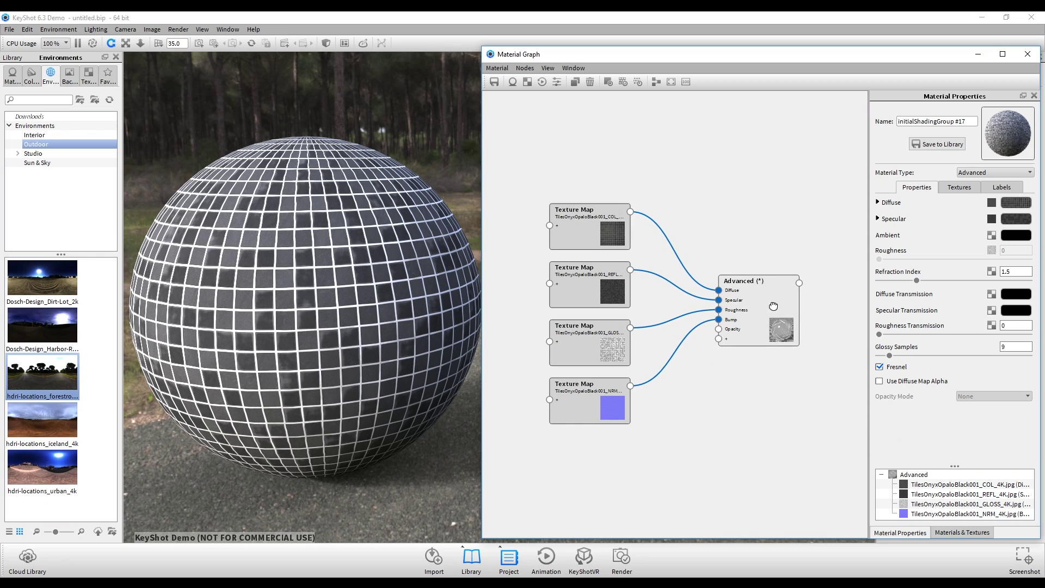
{"action": "left_click_drag", "start_coordinate": [743, 280], "coordinate": [801, 286]}
{"action": "right_click", "coordinate": [732, 222]}
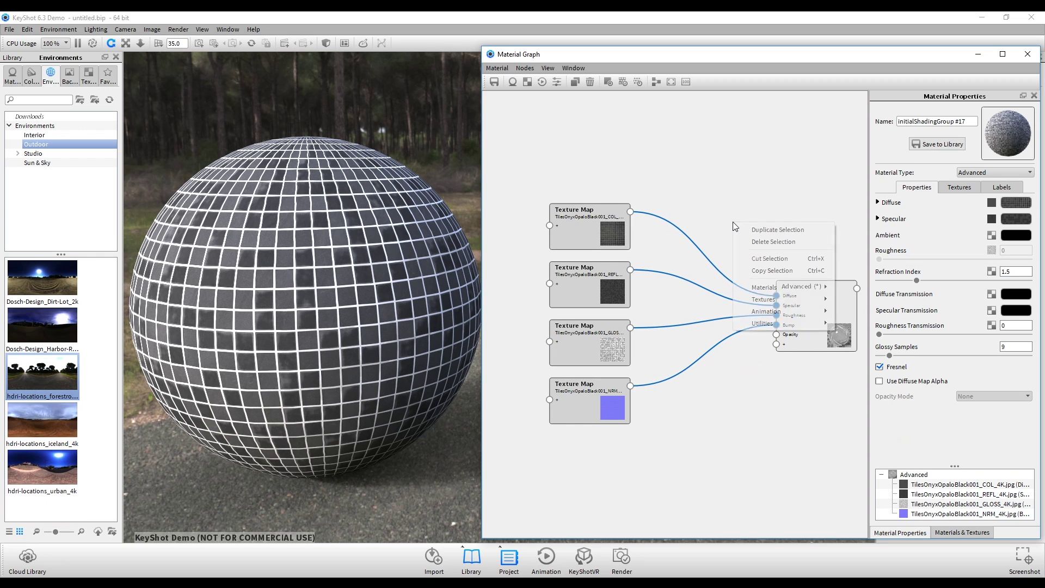
{"action": "mouse_move", "coordinate": [779, 323]}
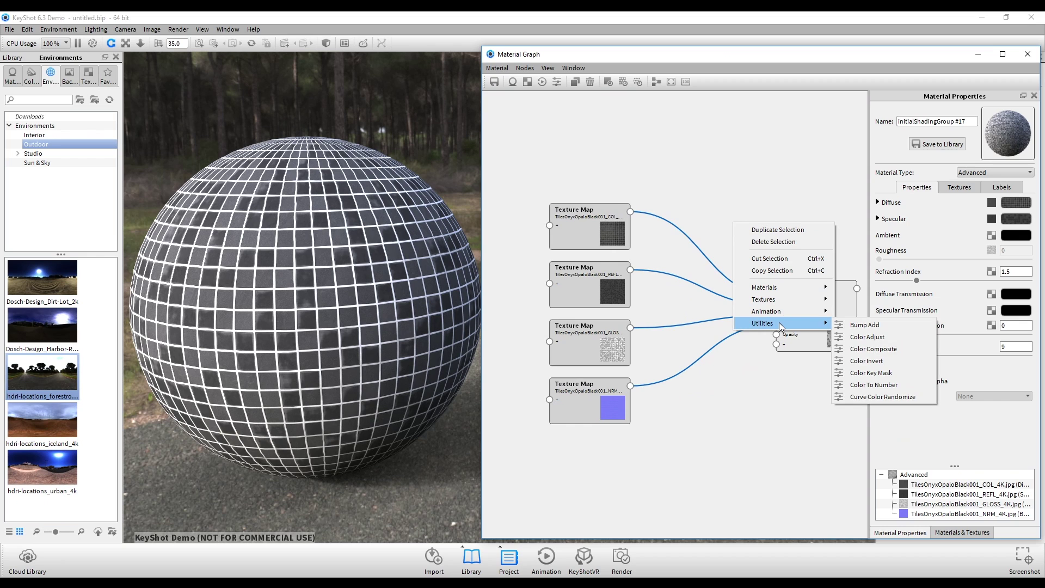
{"action": "left_click", "coordinate": [870, 361]}
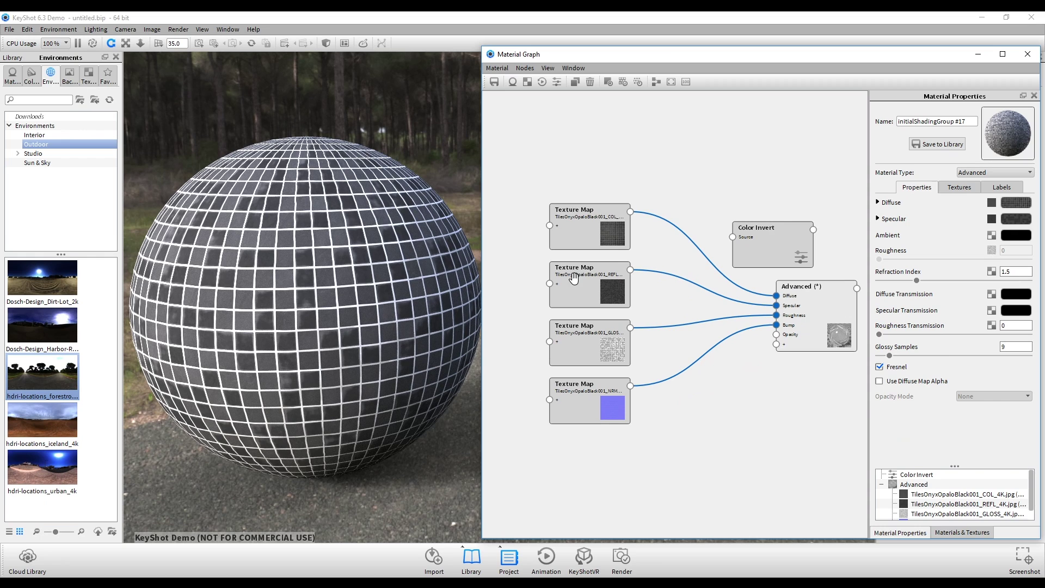
{"action": "right_click", "coordinate": [746, 160]}
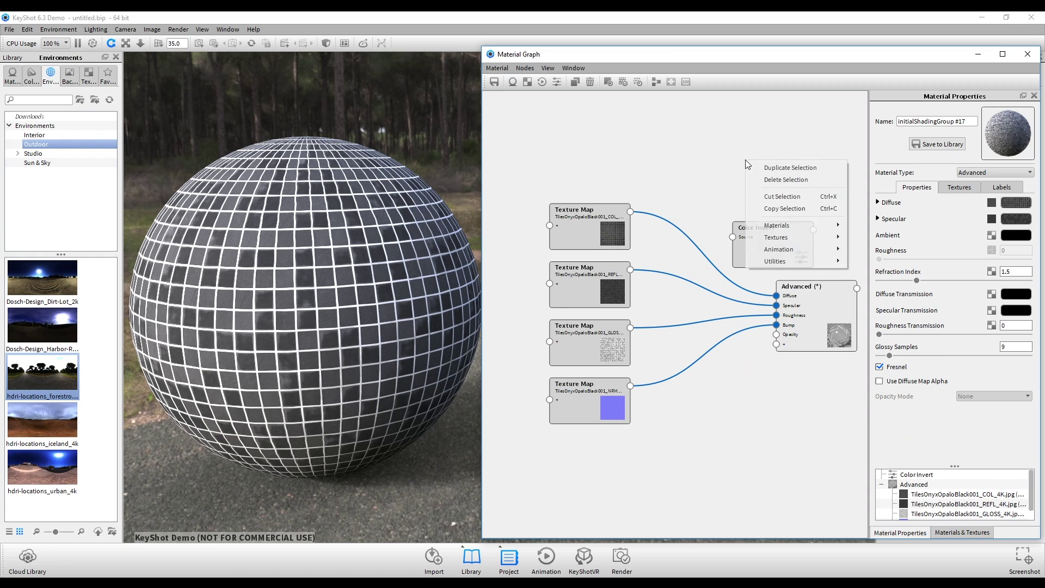
{"action": "mouse_move", "coordinate": [787, 260]}
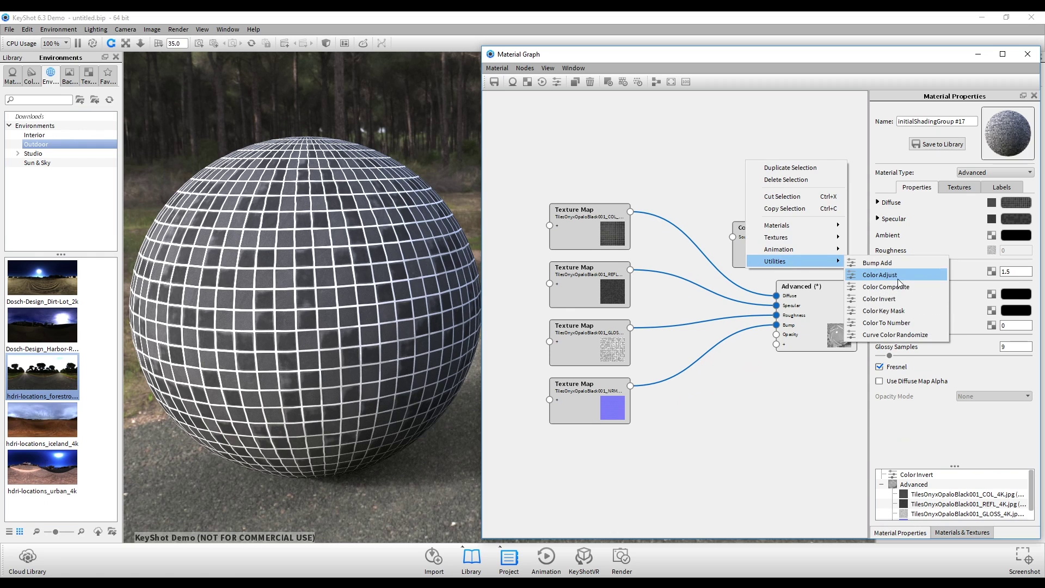
{"action": "left_click", "coordinate": [879, 299]}
{"action": "left_click_drag", "start_coordinate": [787, 180], "coordinate": [707, 289]}
{"action": "left_click_drag", "start_coordinate": [767, 237], "coordinate": [703, 335]}
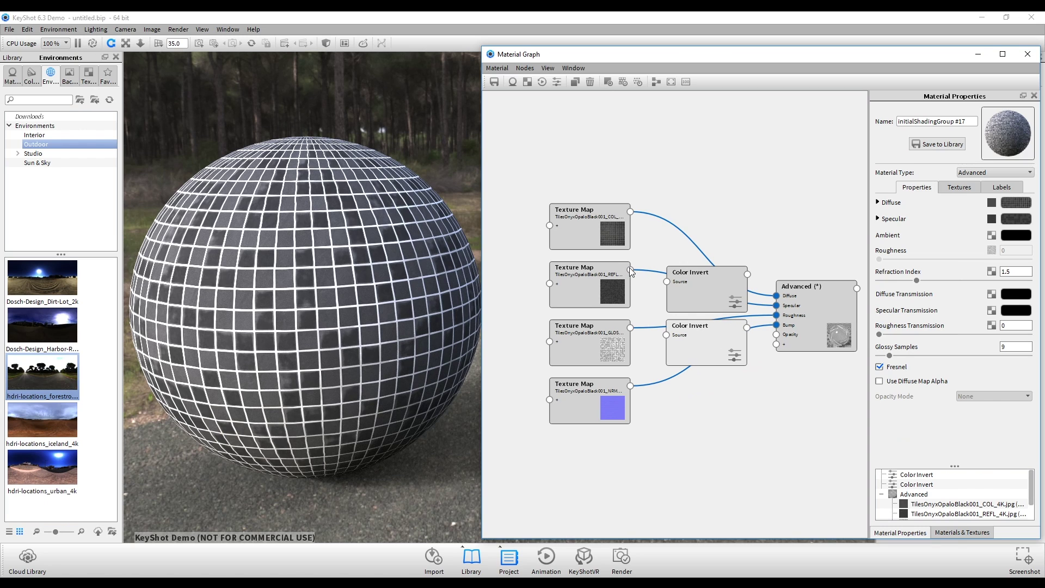
Route the REFL and GLOSS maps through the Color Invert nodes into Specular and Roughness
{"action": "left_click_drag", "start_coordinate": [630, 270], "coordinate": [668, 282]}
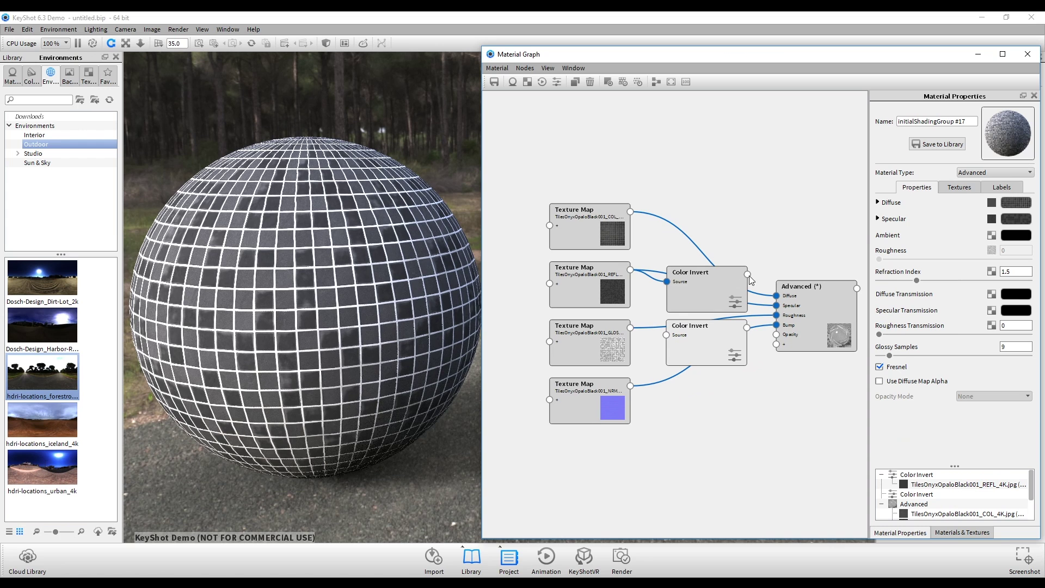
{"action": "left_click_drag", "start_coordinate": [749, 275], "coordinate": [776, 305]}
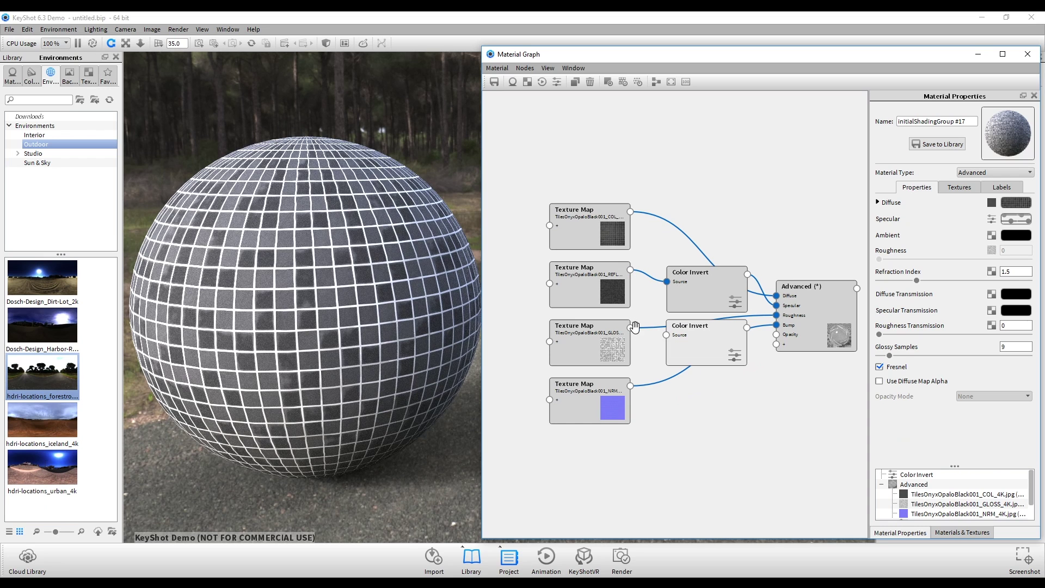
{"action": "left_click_drag", "start_coordinate": [630, 327], "coordinate": [667, 335]}
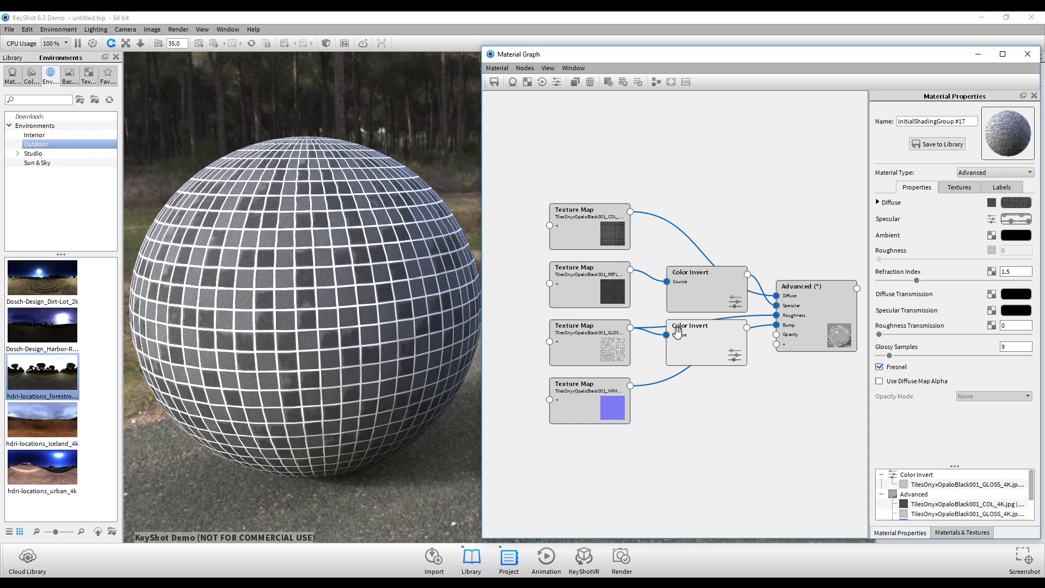
{"action": "left_click_drag", "start_coordinate": [748, 327], "coordinate": [776, 316]}
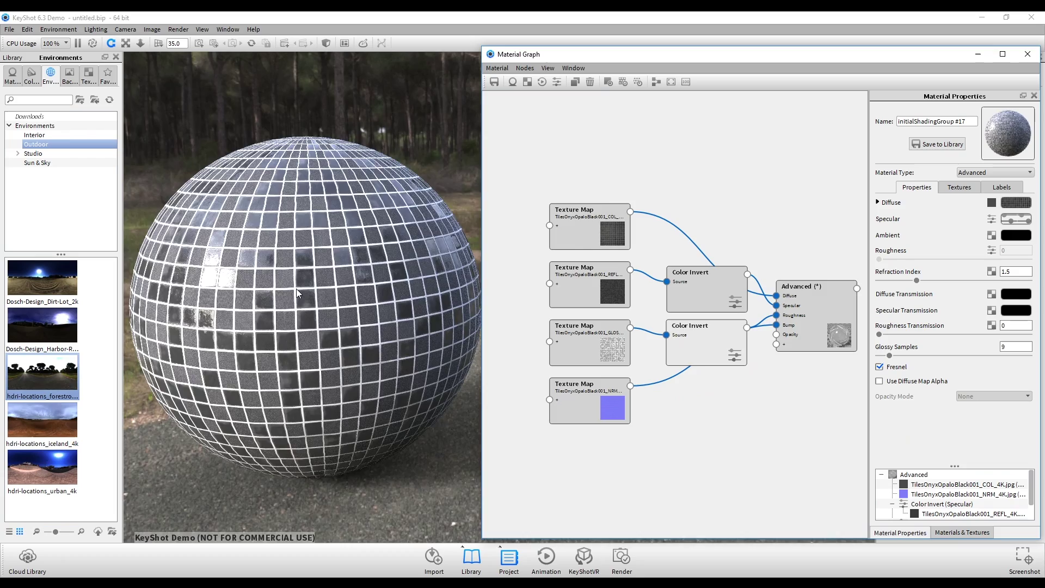
{"action": "left_click_drag", "start_coordinate": [296, 288], "coordinate": [271, 295], "text": "alt"}
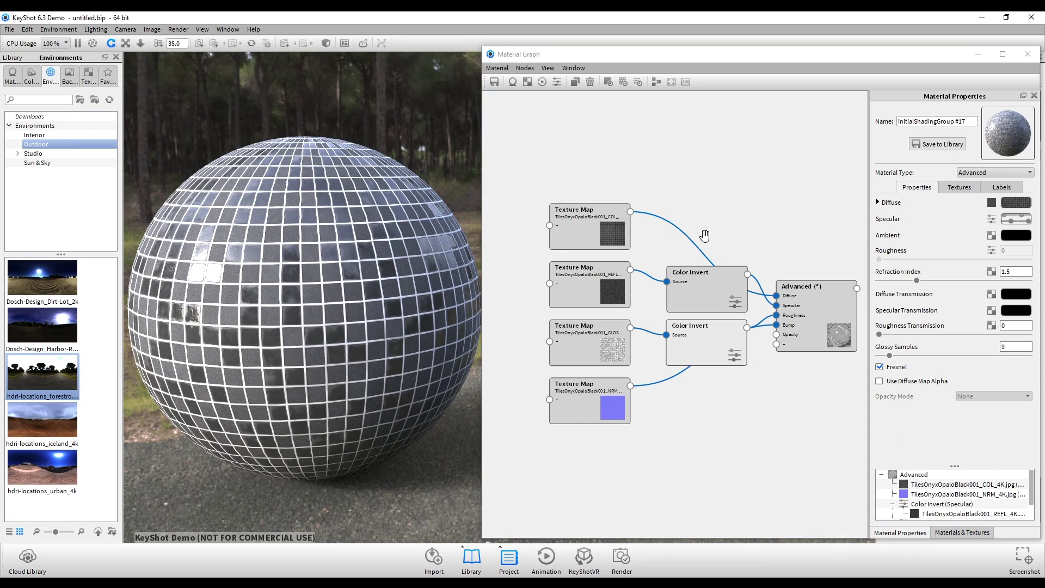
Remove the COL texture's link to Diffuse and set the diffuse colour to plain black
{"action": "left_click", "coordinate": [677, 229]}
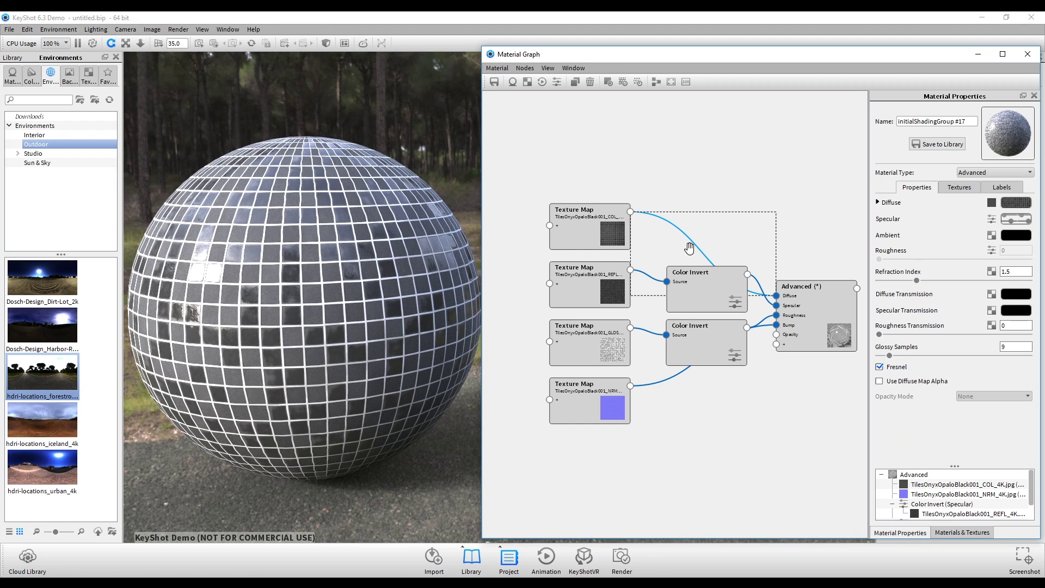
{"action": "key", "text": "Delete"}
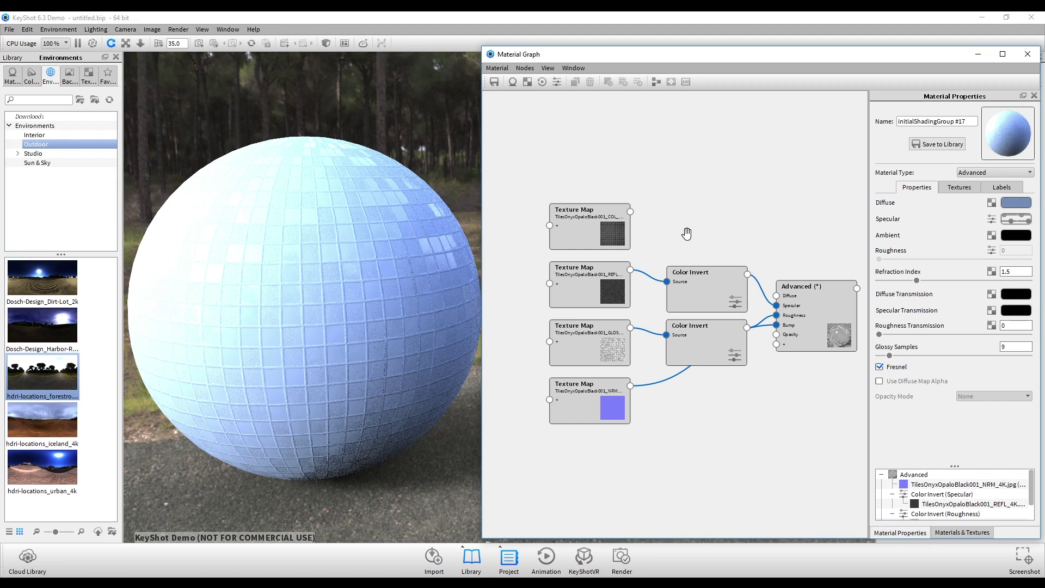
{"action": "left_click", "coordinate": [1011, 205]}
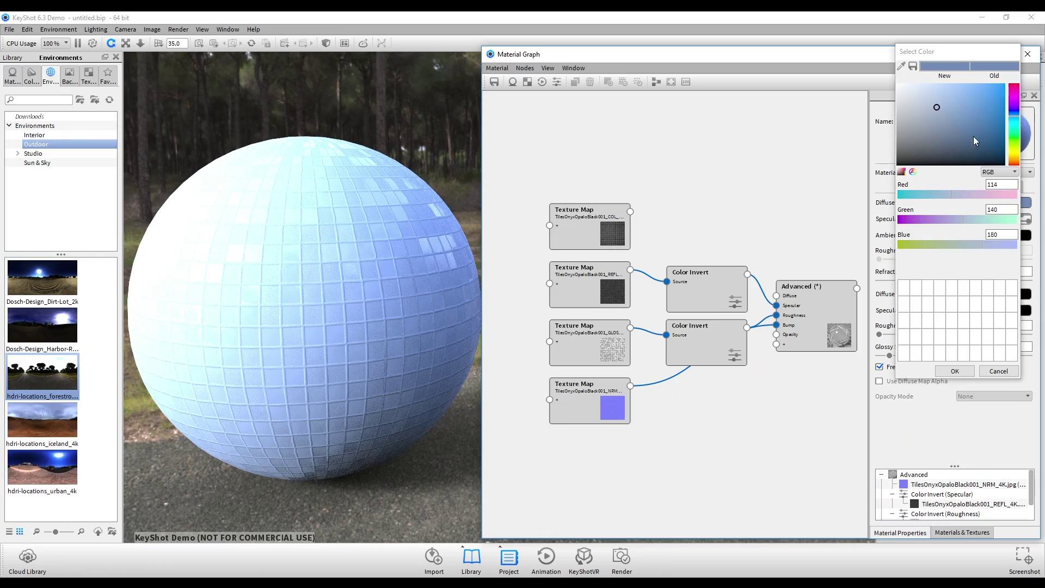
{"action": "left_click_drag", "start_coordinate": [975, 141], "coordinate": [974, 165]}
{"action": "left_click", "coordinate": [955, 371]}
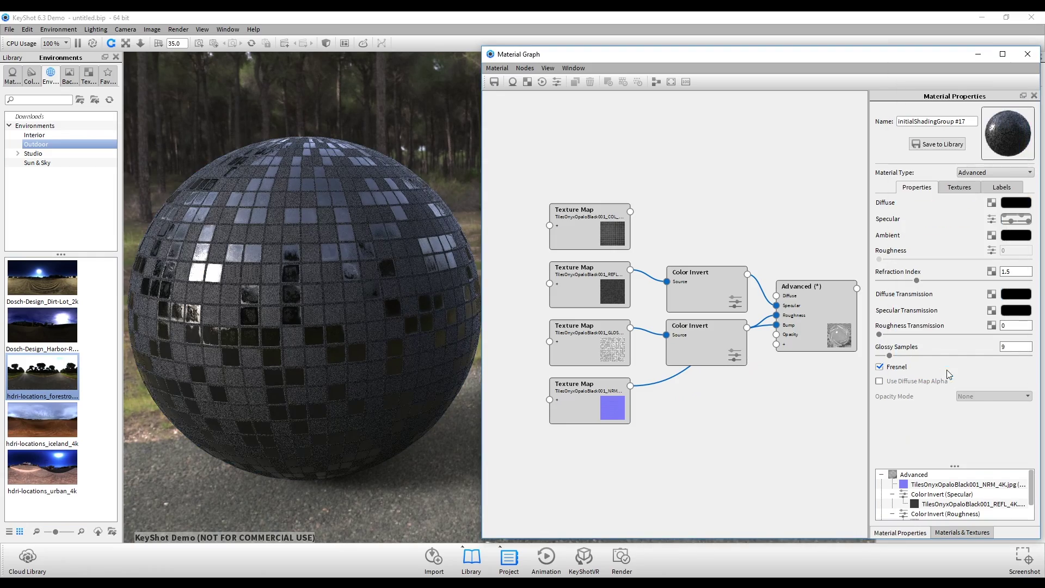
{"action": "left_click_drag", "start_coordinate": [301, 259], "coordinate": [331, 243]}
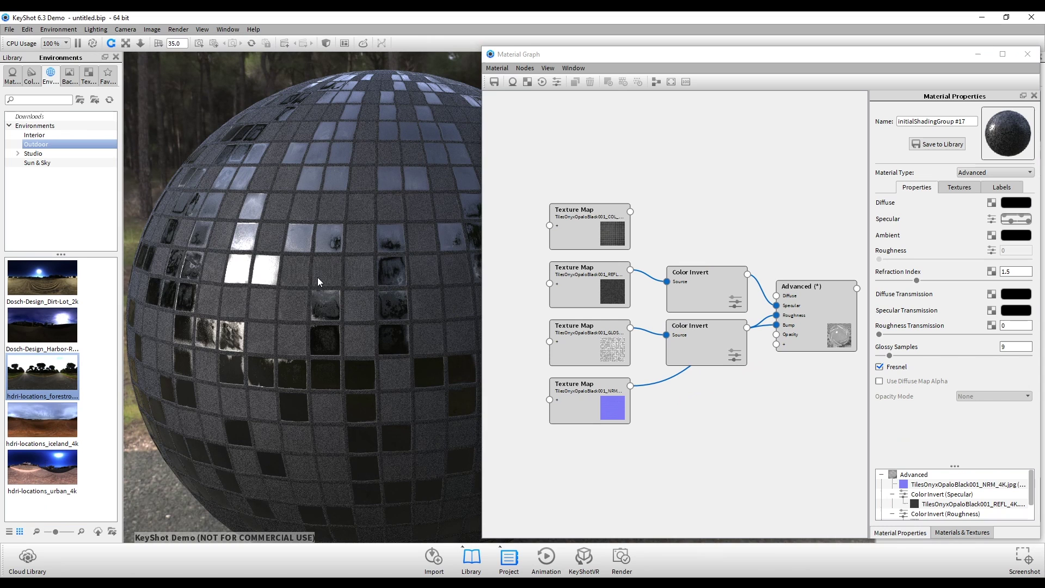
Set the normal-map bump height to -3
{"action": "left_click", "coordinate": [955, 187]}
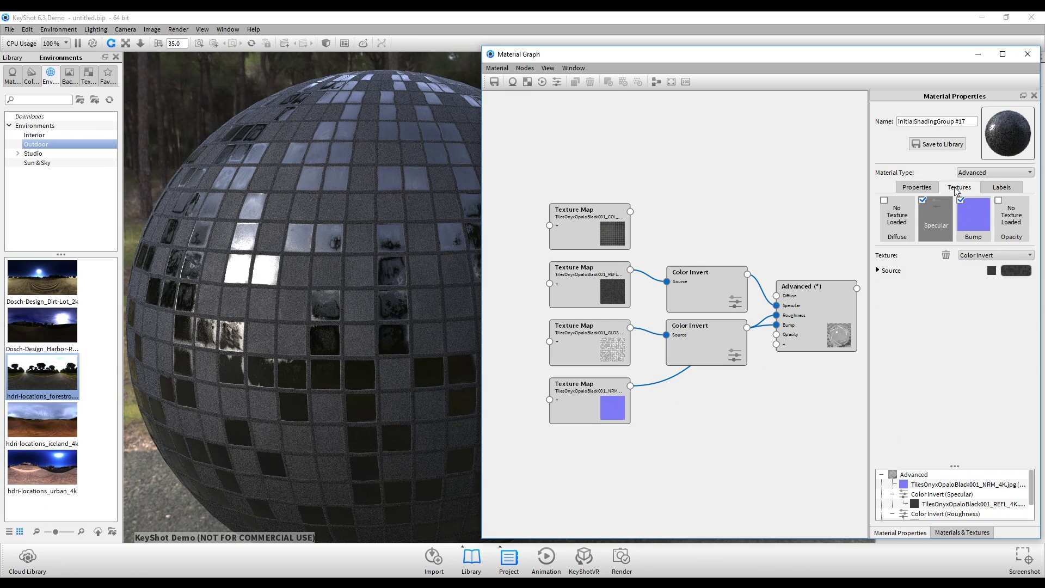
{"action": "left_click", "coordinate": [968, 215]}
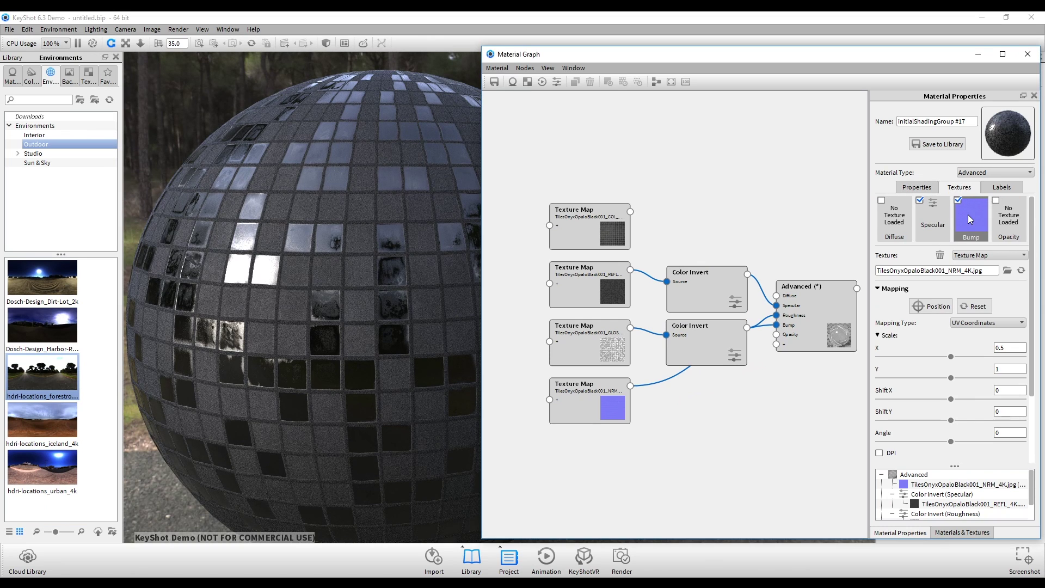
{"action": "scroll", "coordinate": [978, 359], "scroll_direction": "down", "scroll_amount": 3}
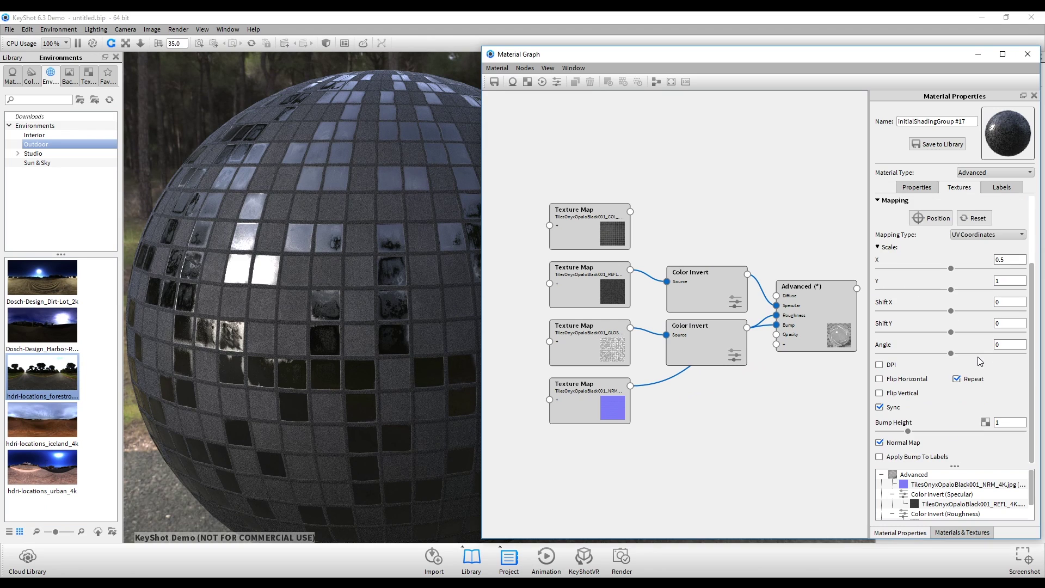
{"action": "left_click", "coordinate": [1008, 424]}
{"action": "type", "text": "3"}
{"action": "key", "text": "Return"}
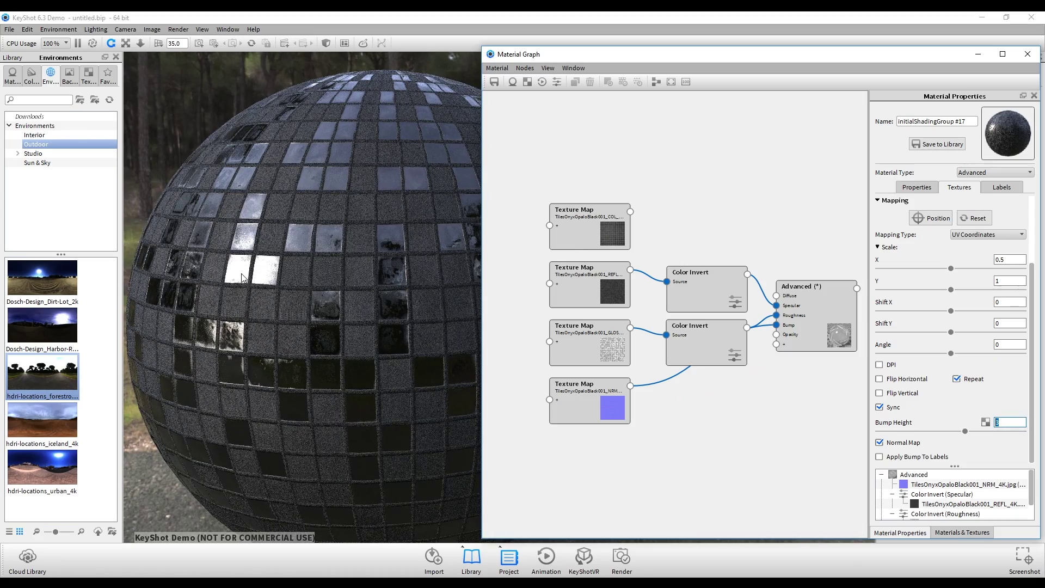
{"action": "scroll", "coordinate": [367, 304], "scroll_direction": "up", "scroll_amount": 5}
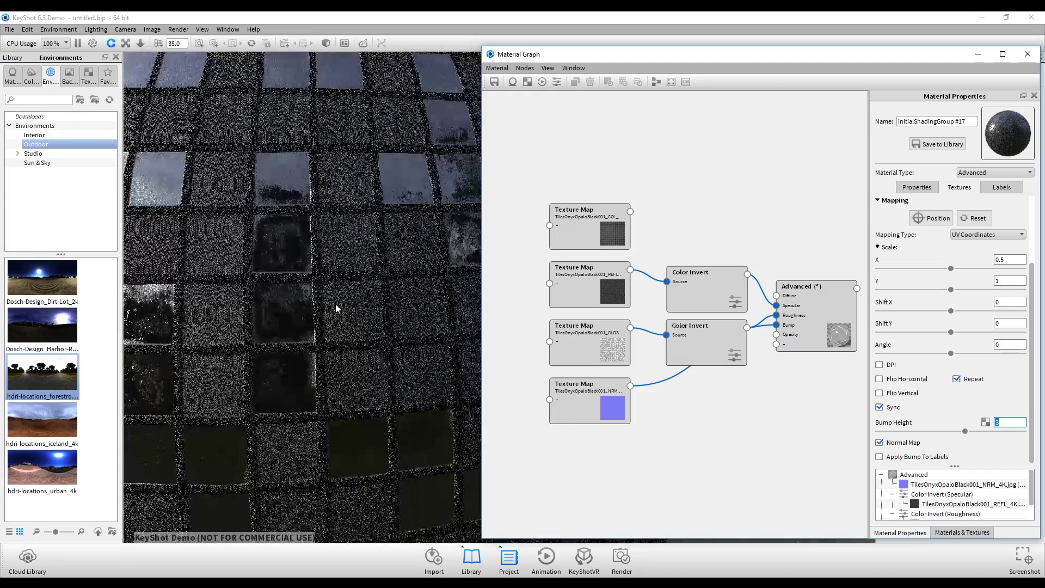
{"action": "scroll", "coordinate": [453, 336], "scroll_direction": "down", "scroll_amount": 5}
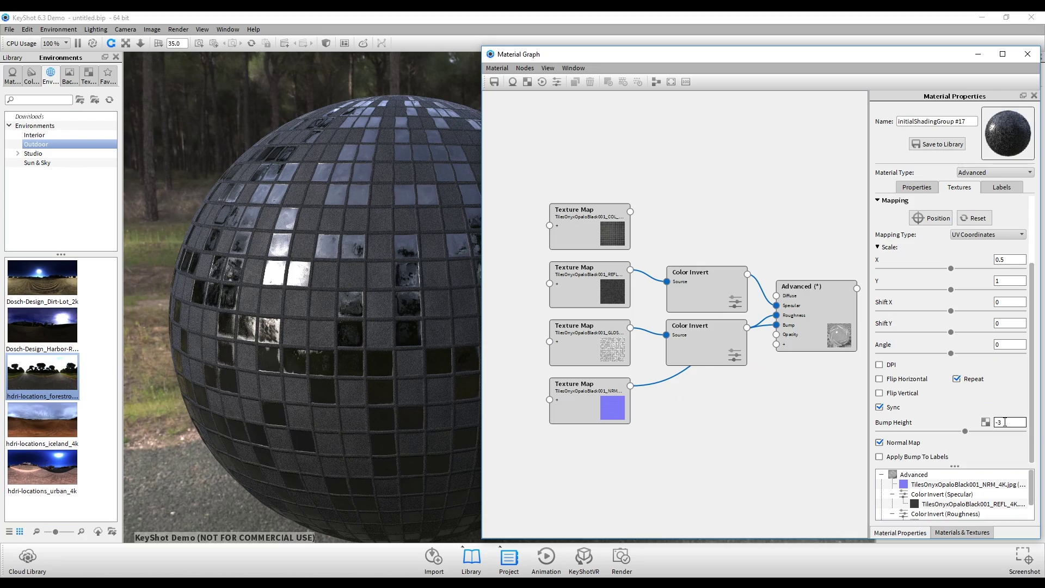
{"action": "key", "text": "Return"}
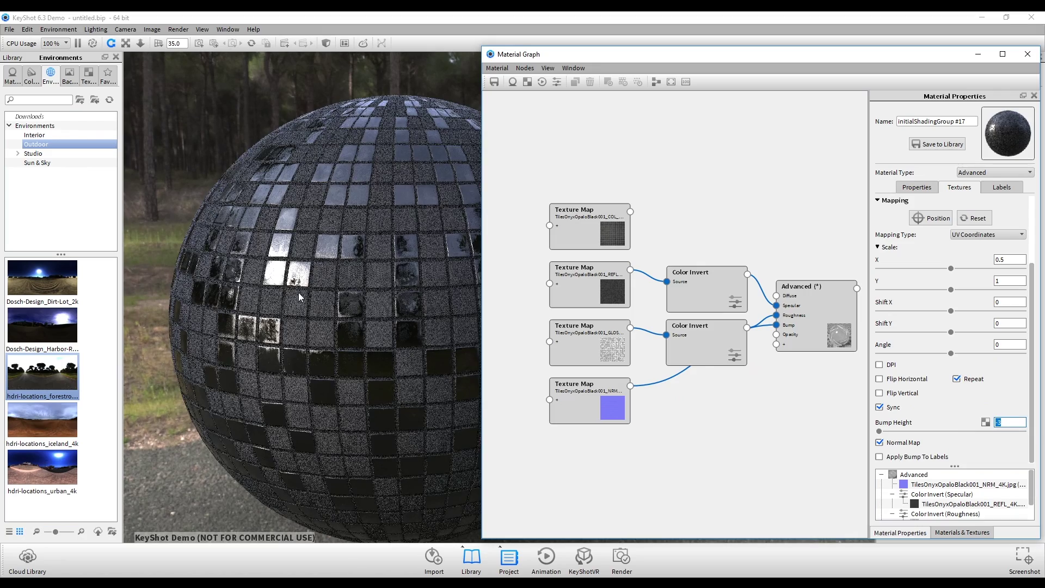
{"action": "scroll", "coordinate": [299, 297], "scroll_direction": "up", "scroll_amount": 5}
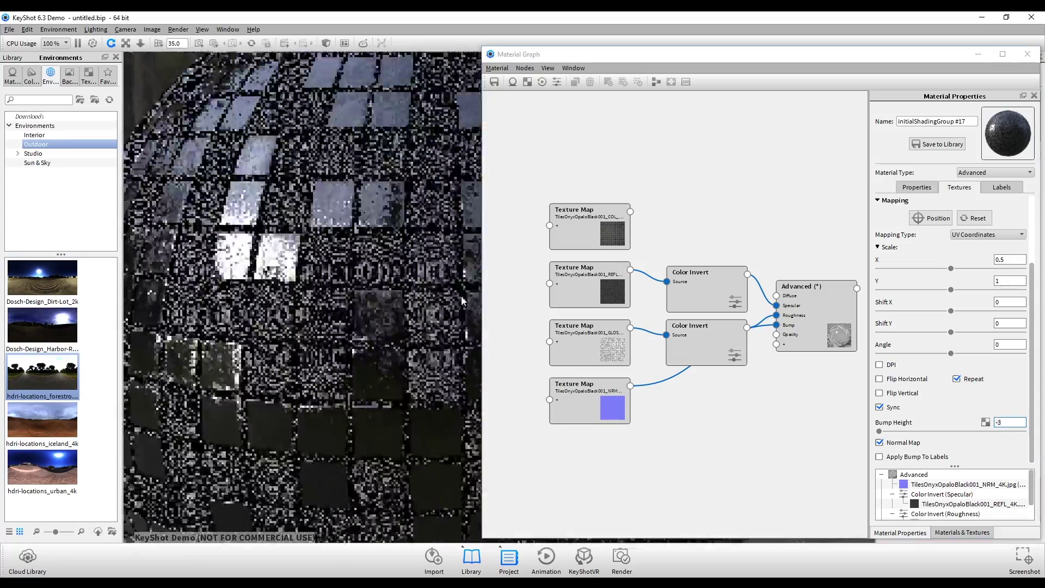
Pan, zoom and orbit the close-up view to check the tile relief
{"action": "left_click_drag", "start_coordinate": [462, 301], "coordinate": [384, 322]}
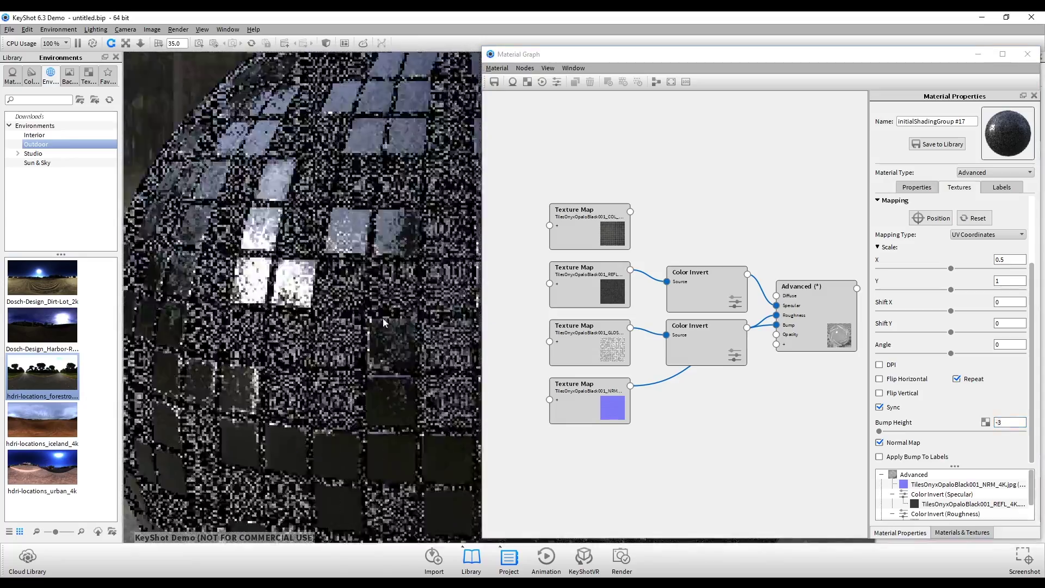
{"action": "scroll", "coordinate": [305, 318], "scroll_direction": "down", "scroll_amount": 2}
{"action": "scroll", "coordinate": [311, 309], "scroll_direction": "down", "scroll_amount": 4}
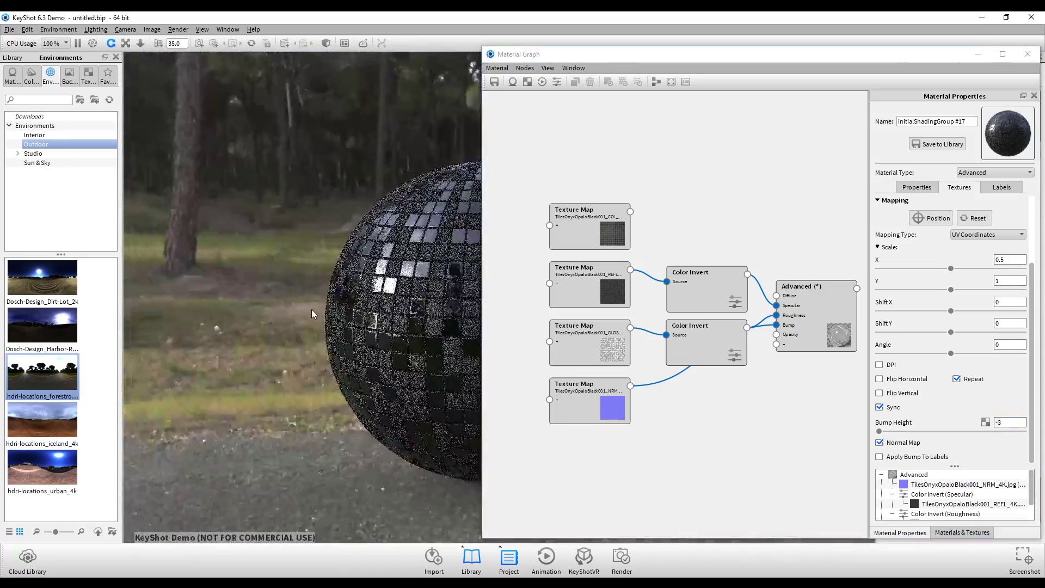
{"action": "left_click_drag", "start_coordinate": [311, 309], "coordinate": [332, 312]}
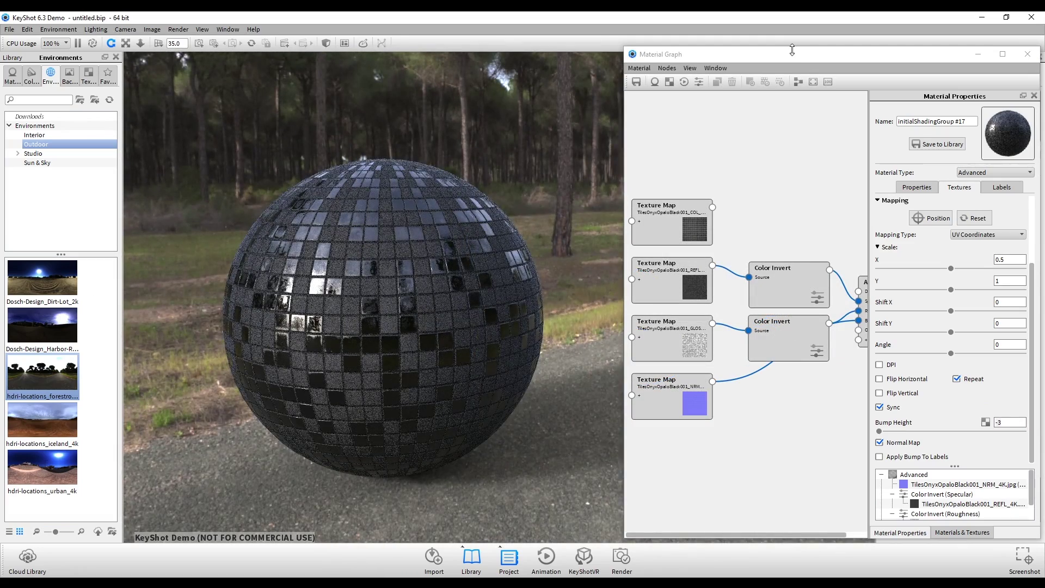
Move the Material Graph window aside and switch to Photoshop with the GLOSS and REFL textures
{"action": "left_click_drag", "start_coordinate": [798, 55], "coordinate": [696, 58]}
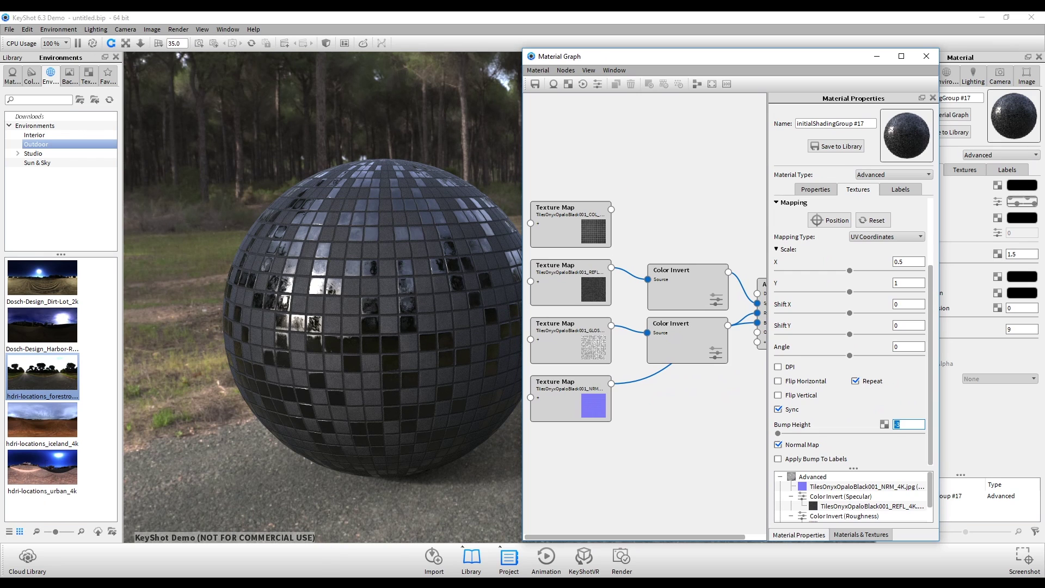
{"action": "left_click", "coordinate": [249, 555]}
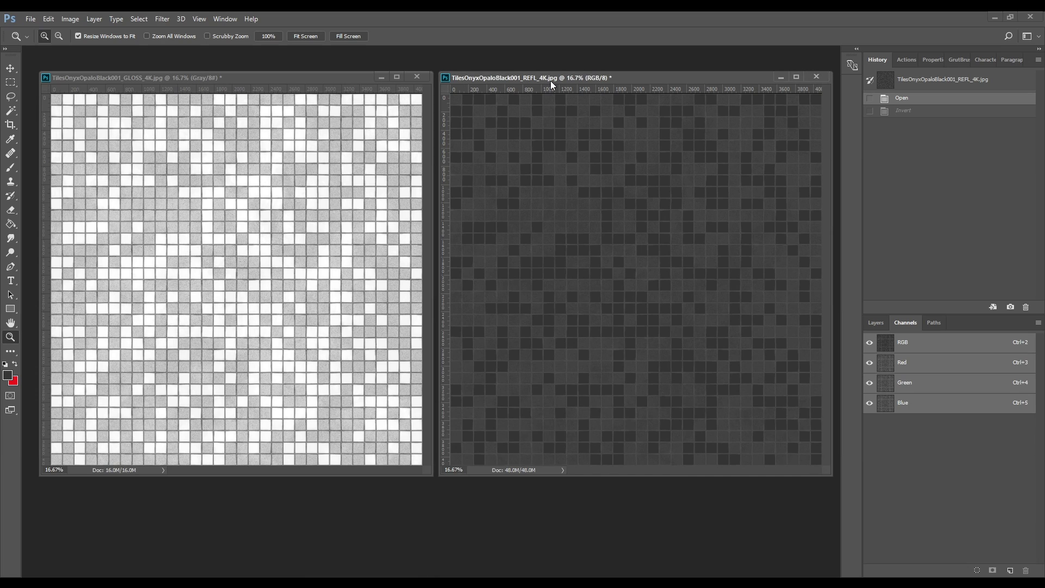
Invert TilesOnyxOpaloBlack001_GLOSS_4K.jpg and TilesOnyxOpaloBlack001_REFL_4K.jpg with Ctrl+I
{"action": "left_click_drag", "start_coordinate": [338, 78], "coordinate": [331, 78]}
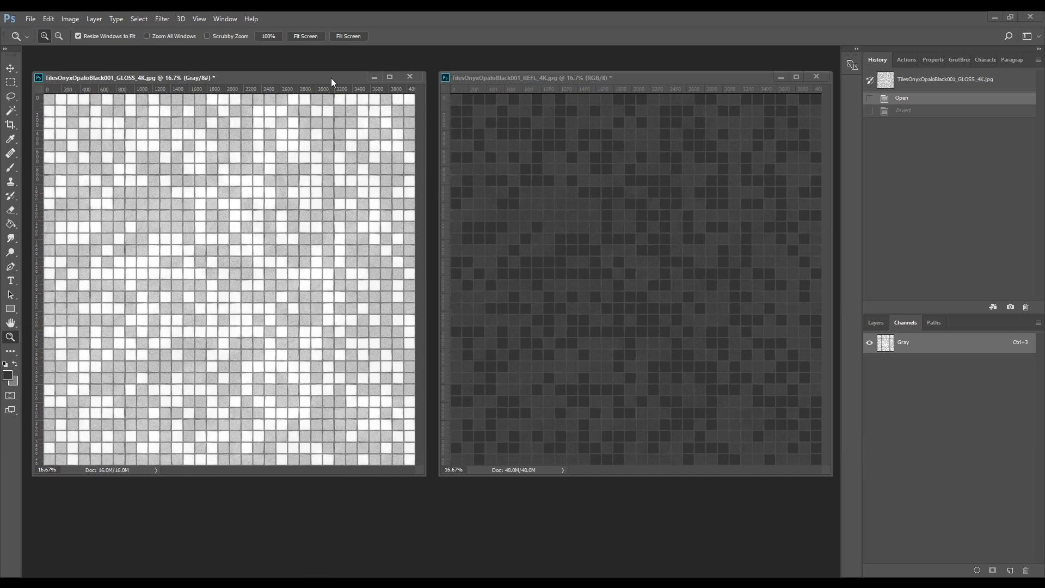
{"action": "key", "text": "ctrl+i"}
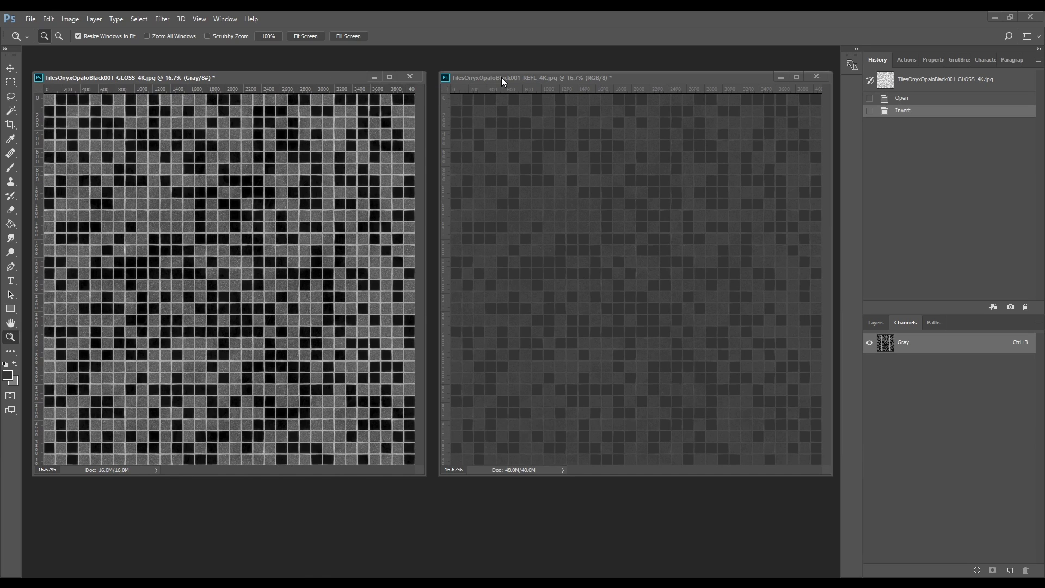
{"action": "left_click", "coordinate": [502, 77]}
{"action": "key", "text": "ctrl+i"}
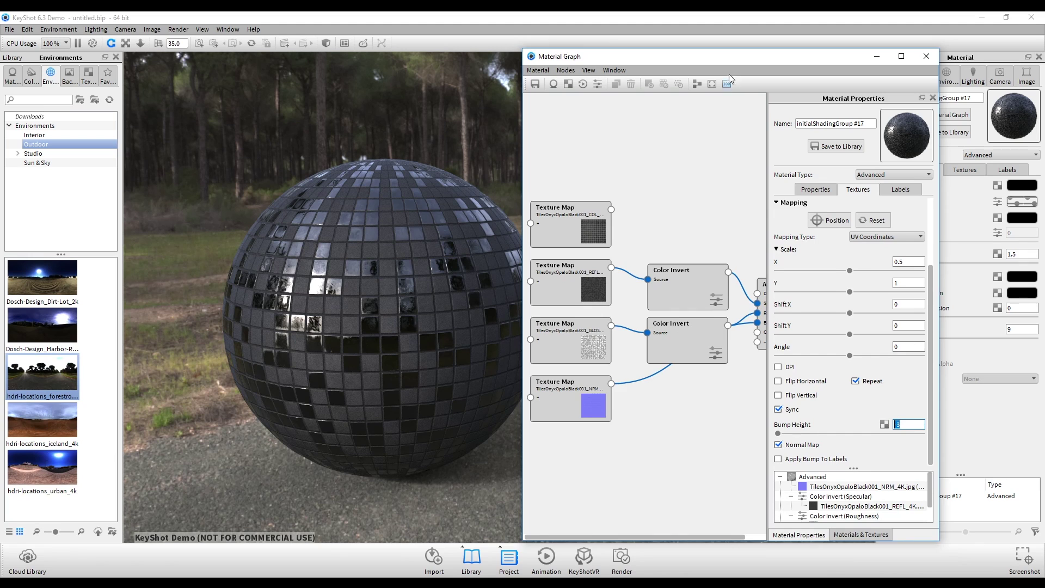
Connect the top colour Texture Map's output to the Advanced node's Diffuse input
{"action": "left_click_drag", "start_coordinate": [708, 56], "coordinate": [658, 53]}
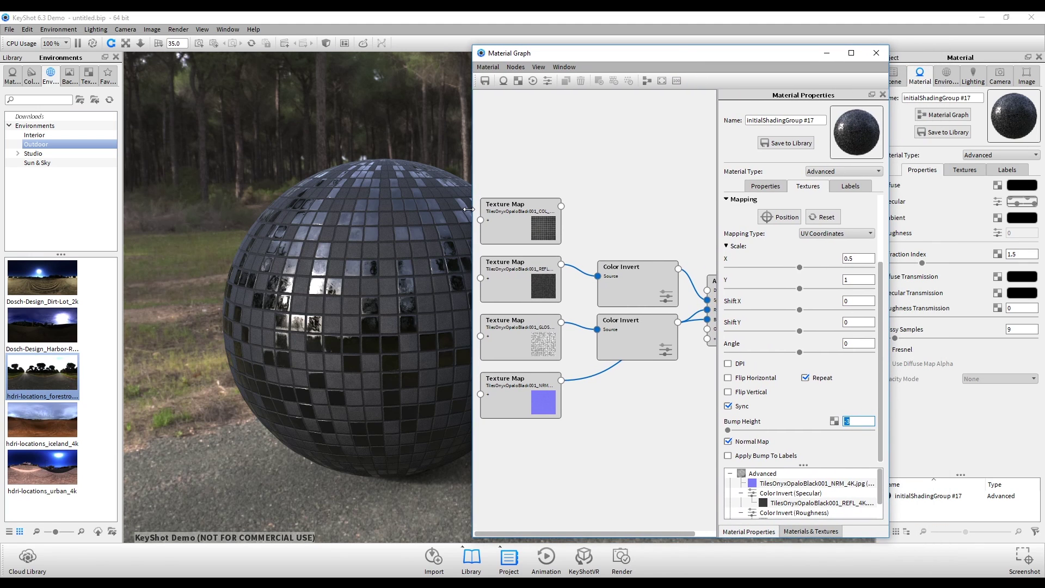
{"action": "left_click_drag", "start_coordinate": [469, 209], "coordinate": [383, 213]}
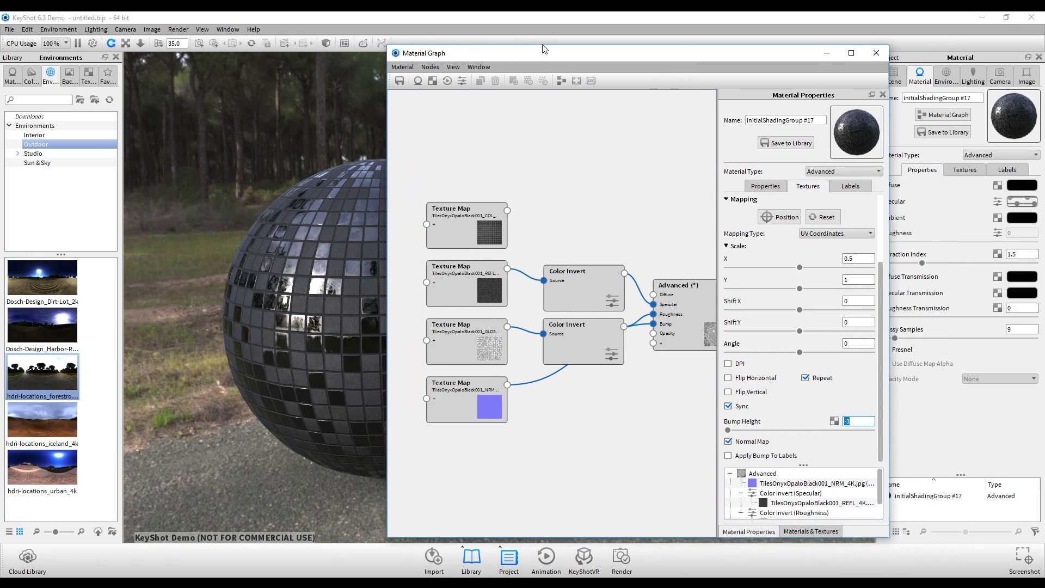
{"action": "left_click_drag", "start_coordinate": [544, 49], "coordinate": [647, 45]}
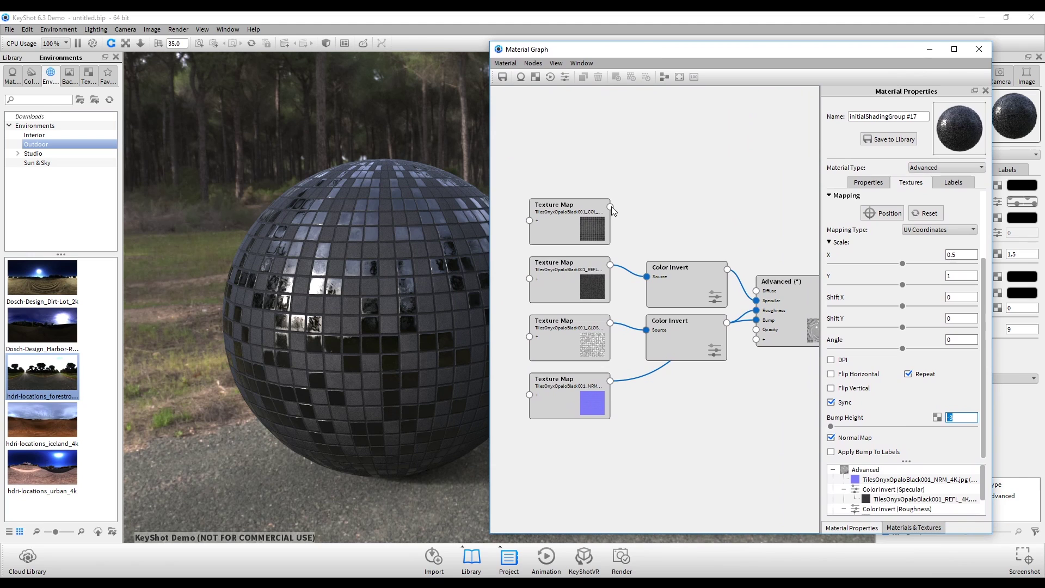
{"action": "left_click_drag", "start_coordinate": [611, 207], "coordinate": [757, 292]}
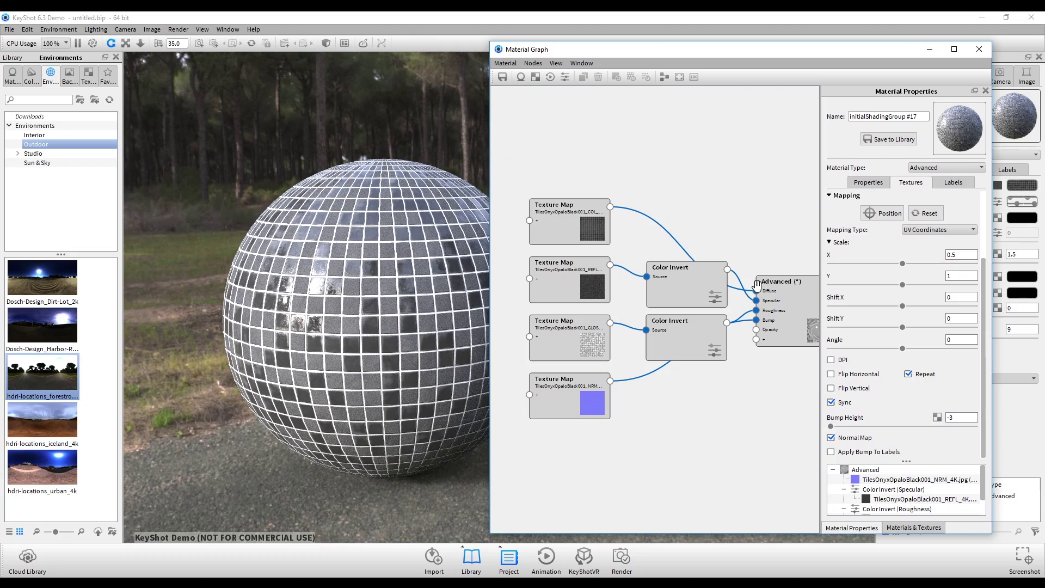
With the Material Graph closed, change the Advanced material's Refraction Index from 1.5 to 1.942
{"action": "left_click", "coordinate": [980, 50]}
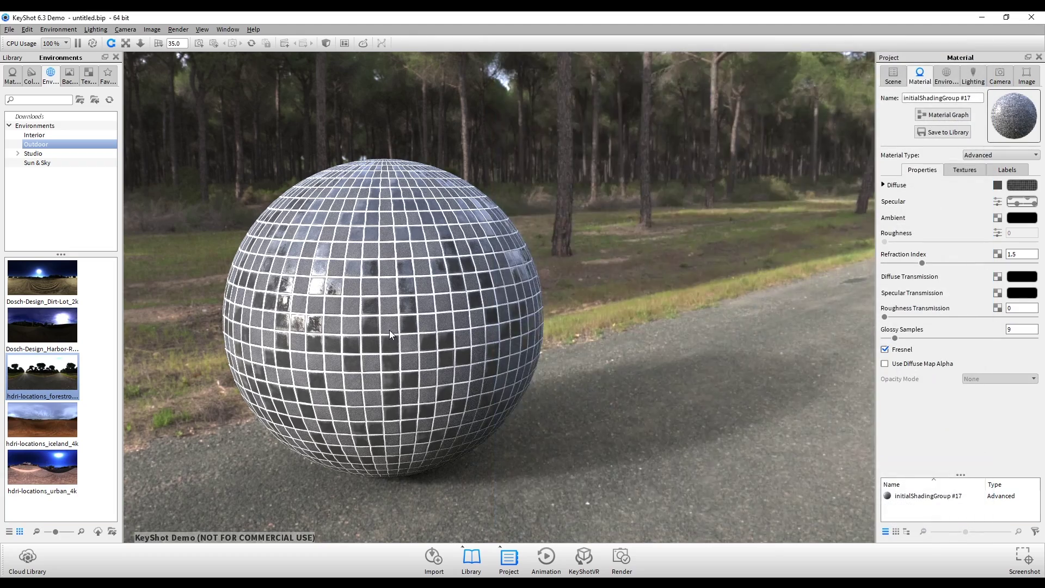
{"action": "scroll", "coordinate": [531, 369], "scroll_direction": "up", "scroll_amount": 5}
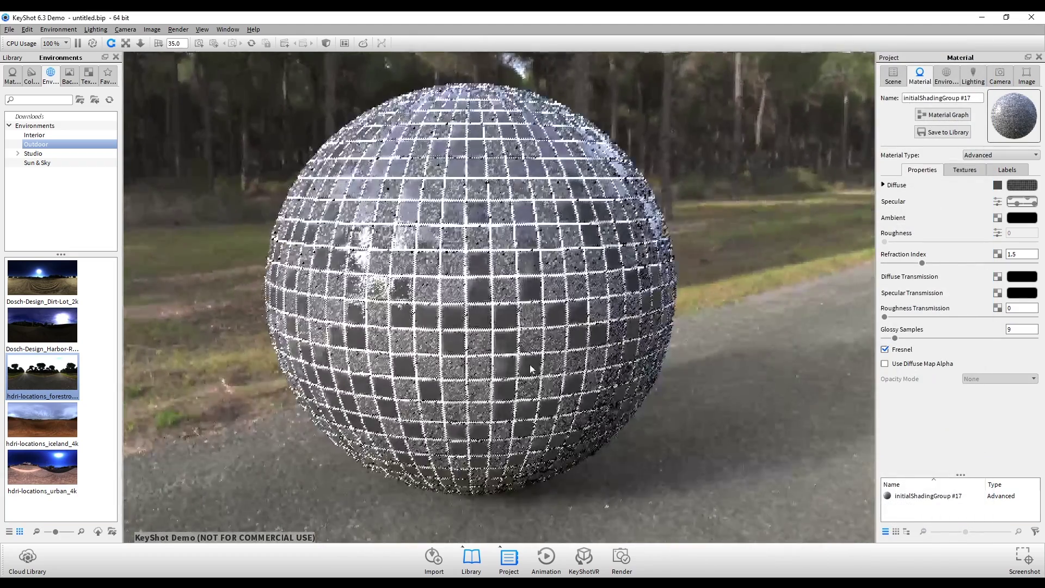
{"action": "left_click_drag", "start_coordinate": [531, 369], "coordinate": [570, 283]}
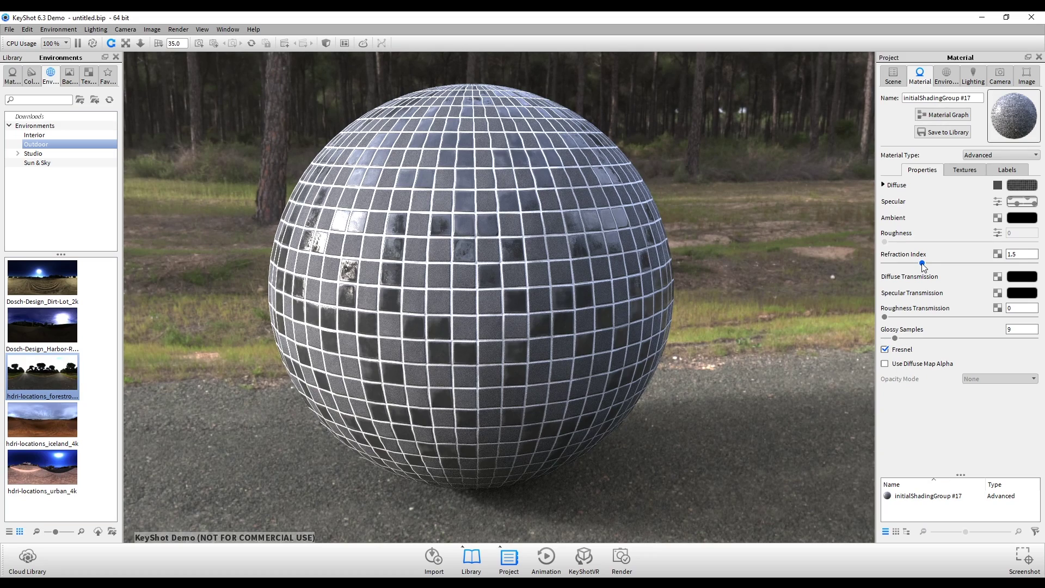
{"action": "left_click_drag", "start_coordinate": [924, 266], "coordinate": [899, 267]}
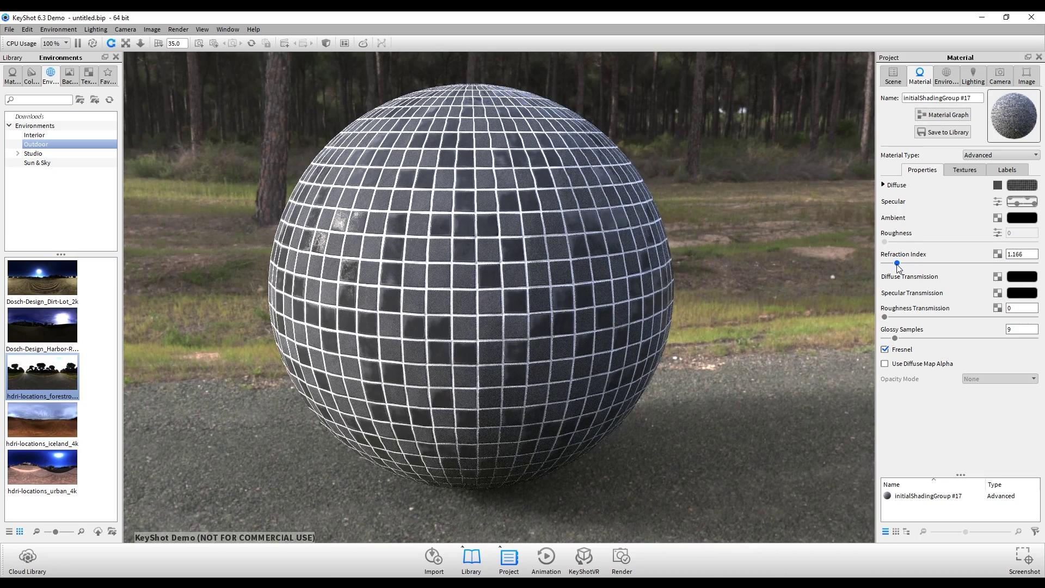
{"action": "left_click_drag", "start_coordinate": [898, 267], "coordinate": [956, 266]}
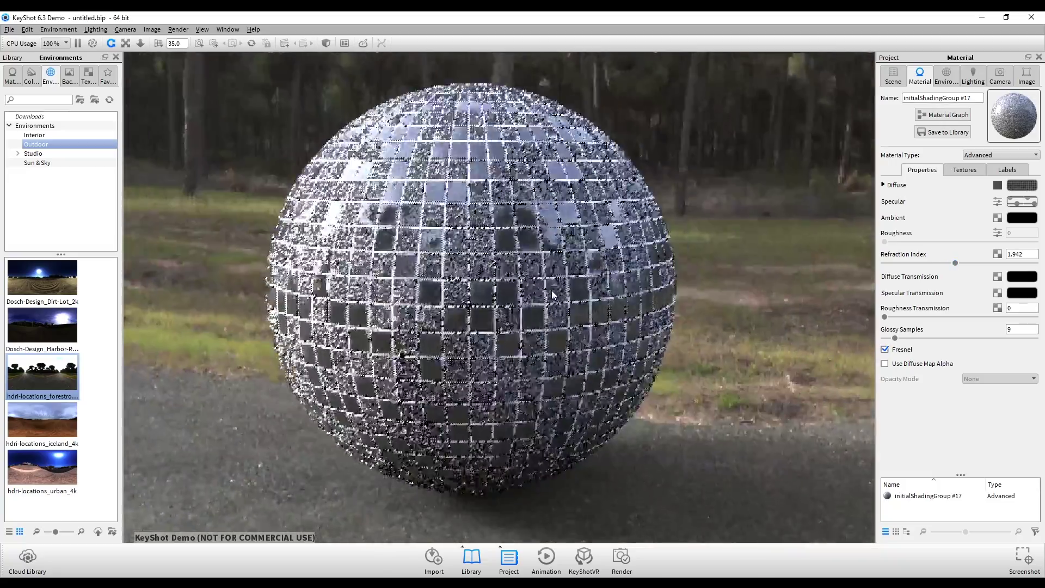